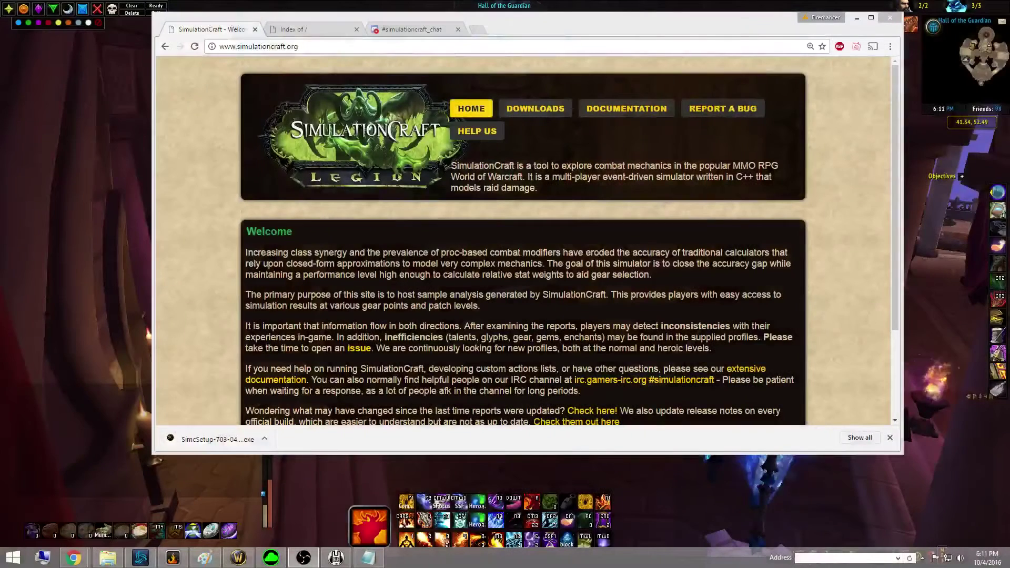
- Maximize the browser, open the SimulationCraft downloads page, and switch to the index of nightly builds sorted by date
{"action": "double_click", "coordinate": [585, 18]}
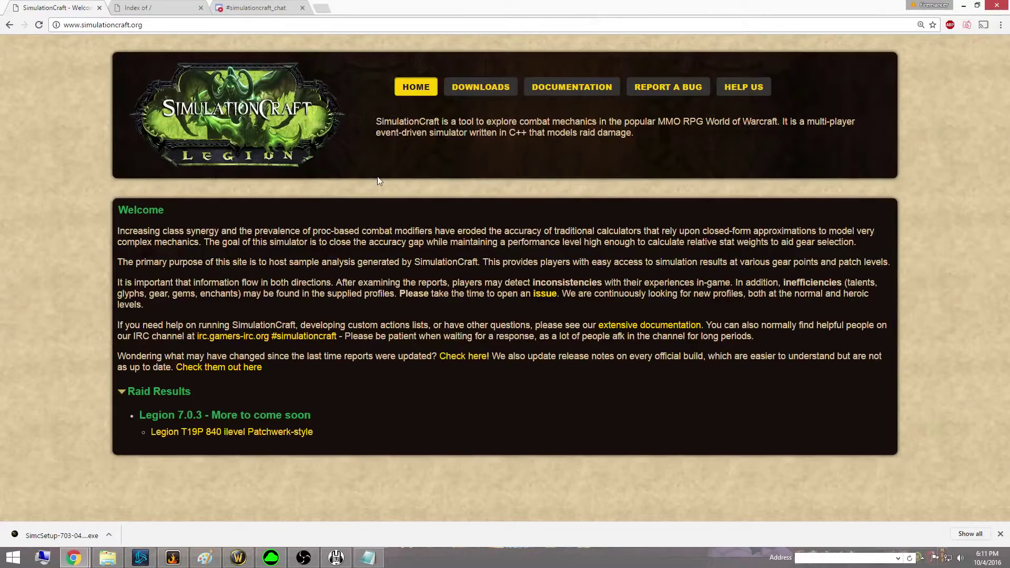
{"action": "left_click", "coordinate": [466, 90]}
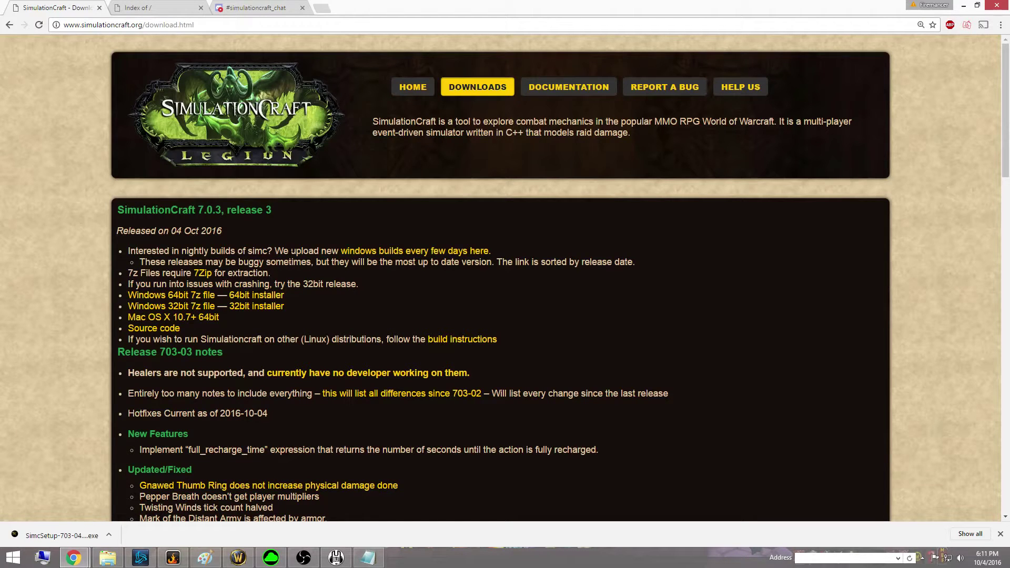
{"action": "left_click_drag", "start_coordinate": [128, 251], "coordinate": [315, 251]}
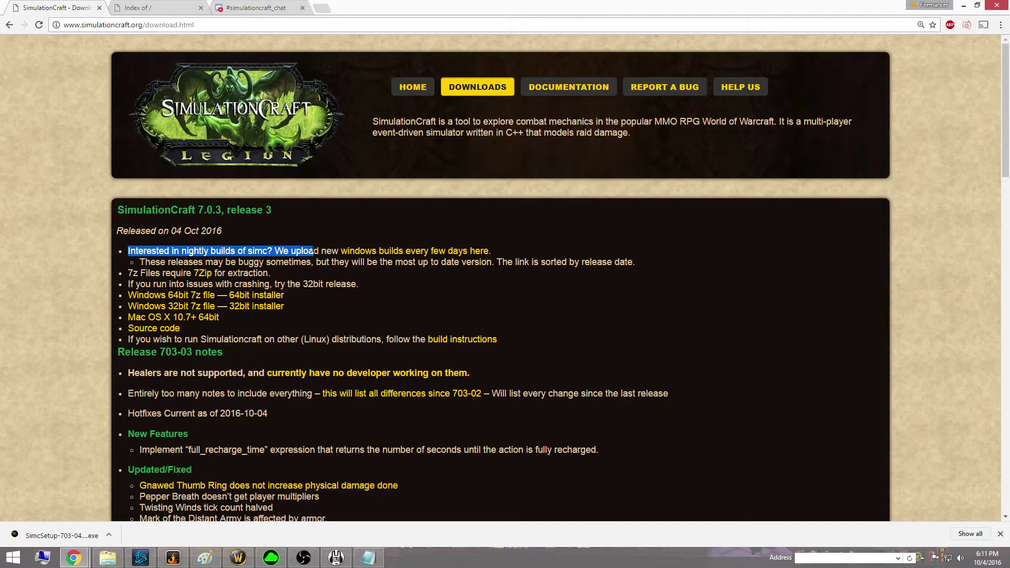
{"action": "left_click", "coordinate": [314, 251]}
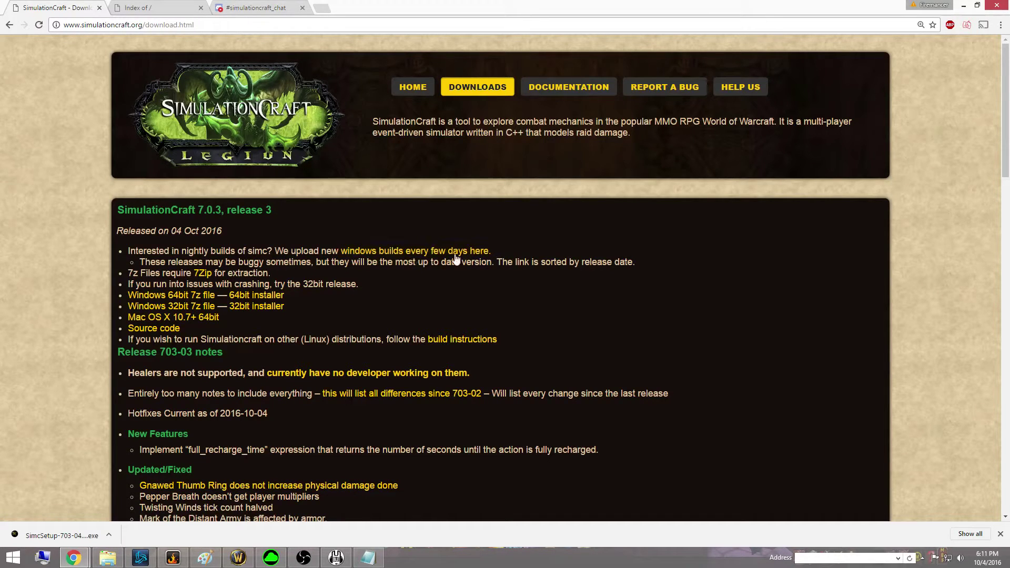
{"action": "left_click", "coordinate": [153, 8]}
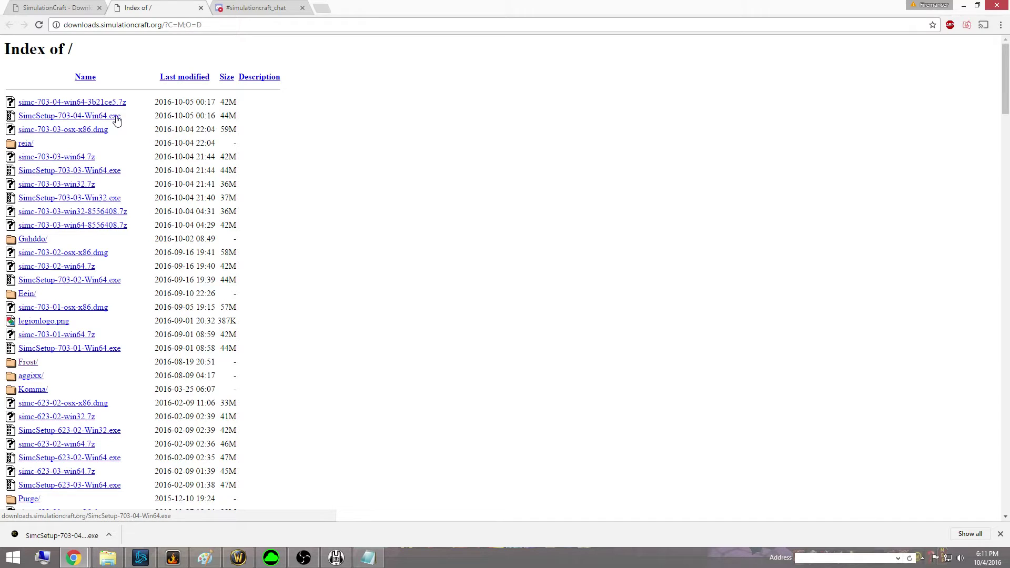
- Run the downloaded SimcSetup-703-04-Win64 installer despite the SmartScreen warning and agree to uninstall the older version
{"action": "left_click", "coordinate": [91, 536]}
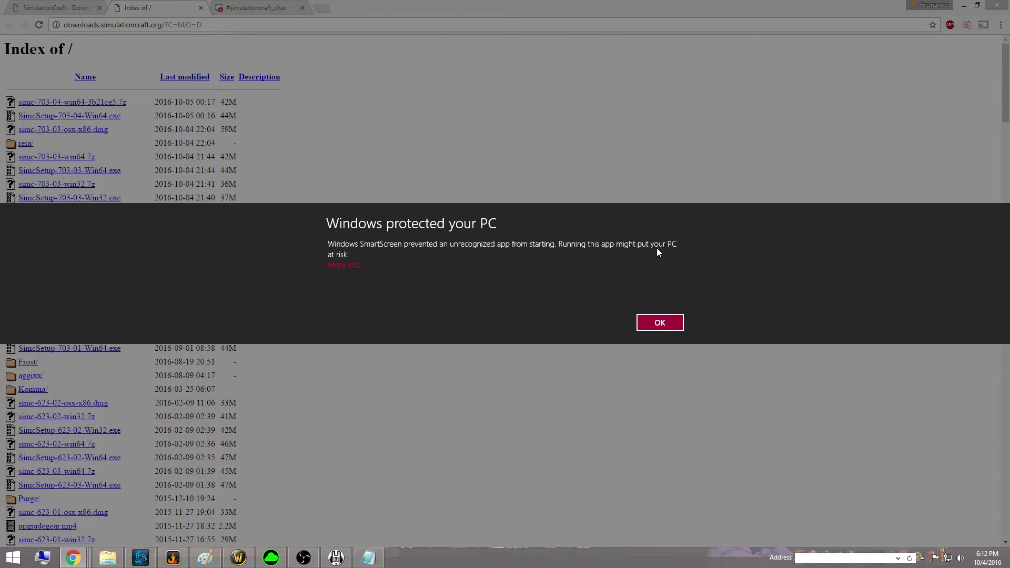
{"action": "left_click", "coordinate": [347, 266]}
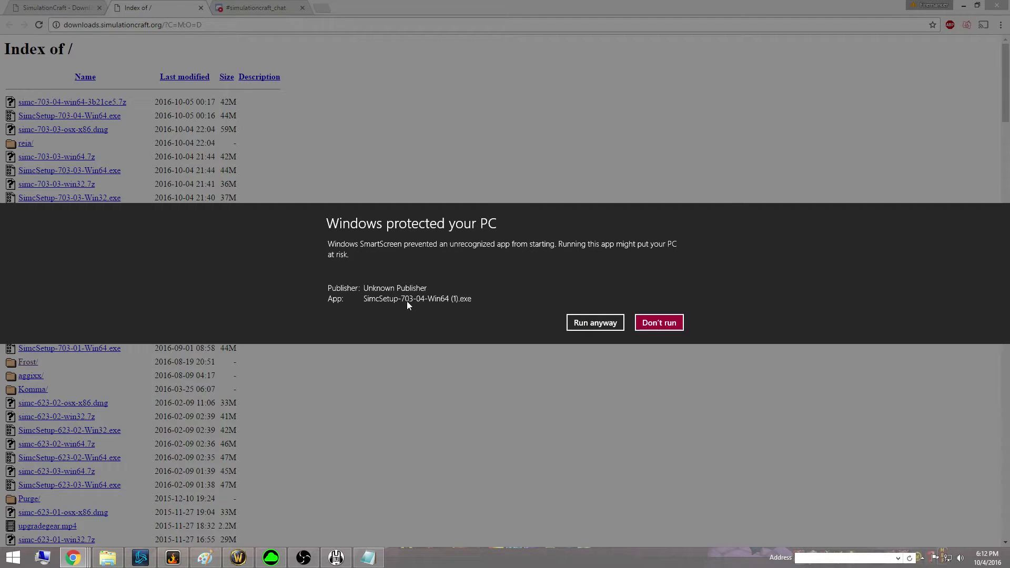
{"action": "left_click", "coordinate": [595, 323]}
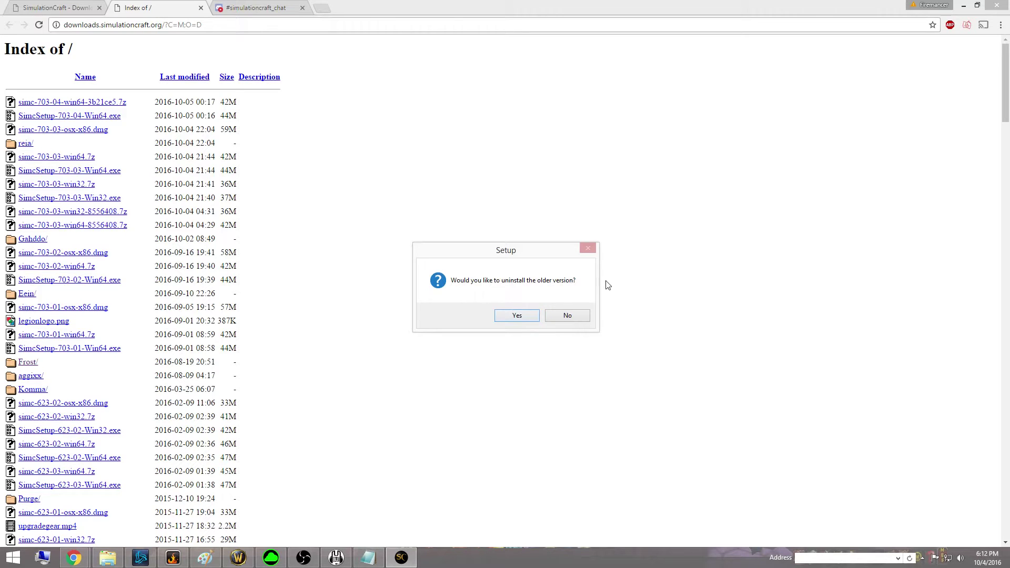
{"action": "left_click", "coordinate": [522, 314]}
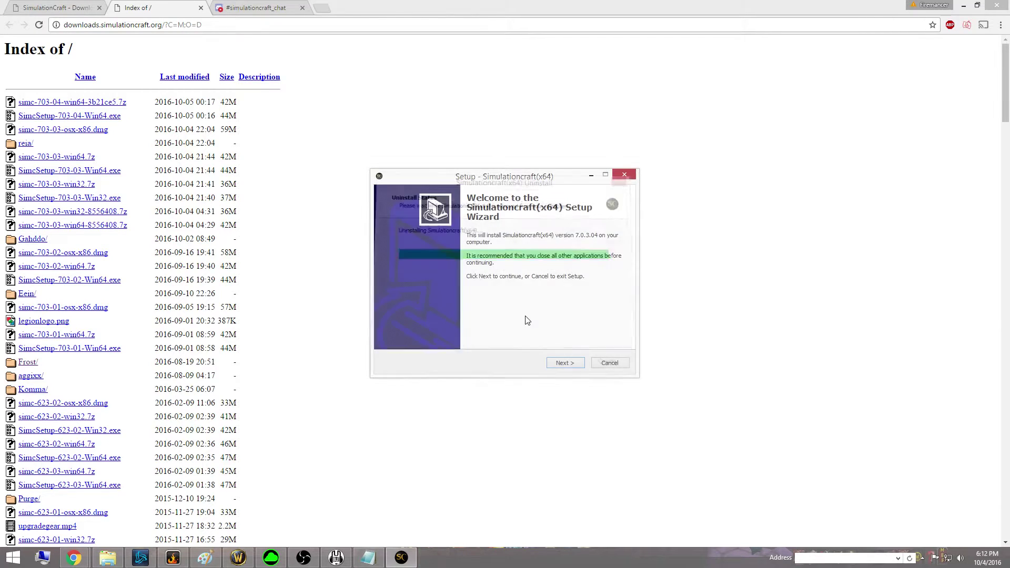
- Install Simulationcraft(x64) with the default setup options and launch it when the wizard finishes
{"action": "left_click", "coordinate": [566, 363]}
{"action": "left_click", "coordinate": [569, 365]}
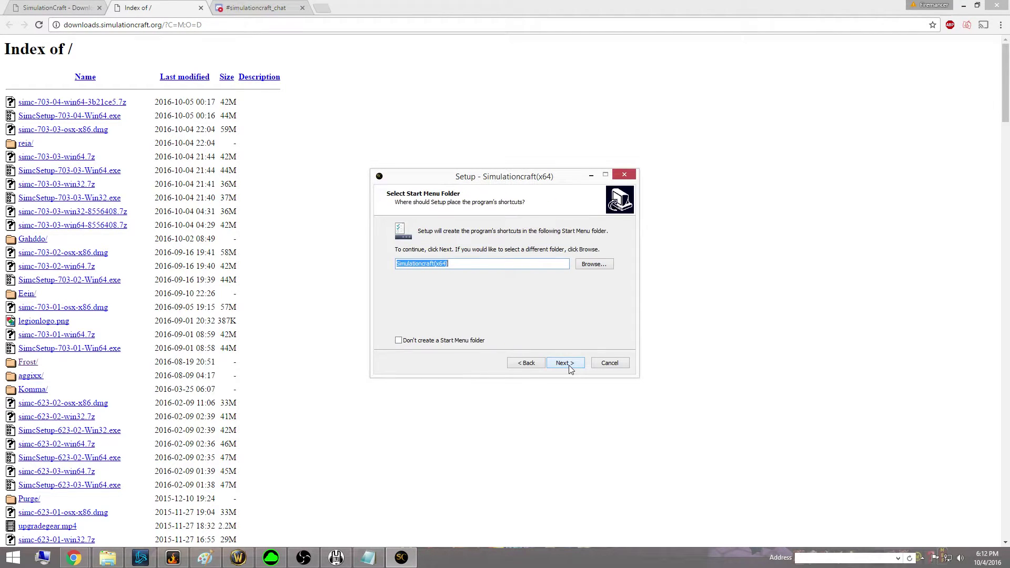
{"action": "left_click", "coordinate": [569, 365]}
{"action": "left_click", "coordinate": [569, 365]}
{"action": "left_click", "coordinate": [568, 366]}
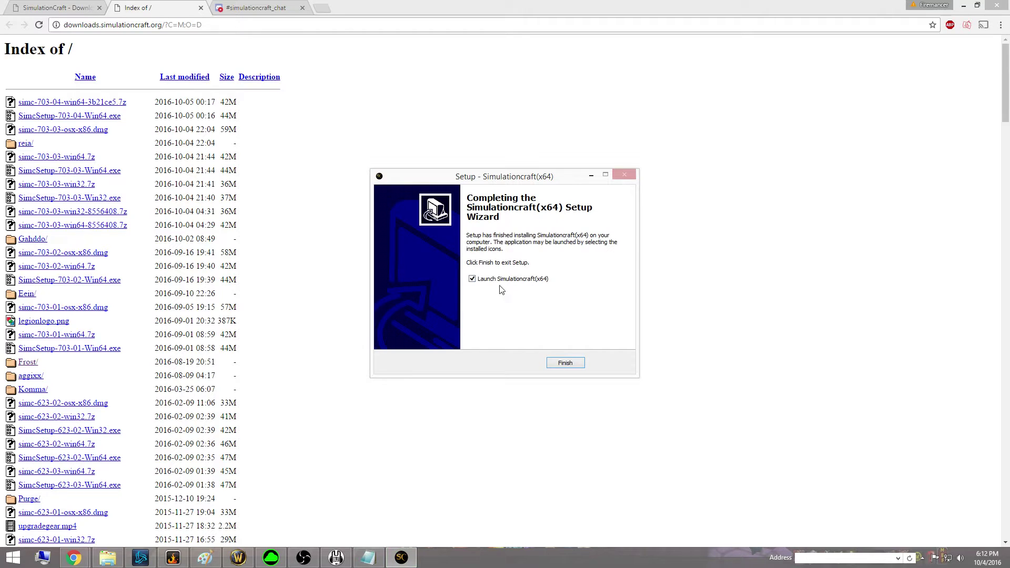
{"action": "left_click", "coordinate": [572, 368]}
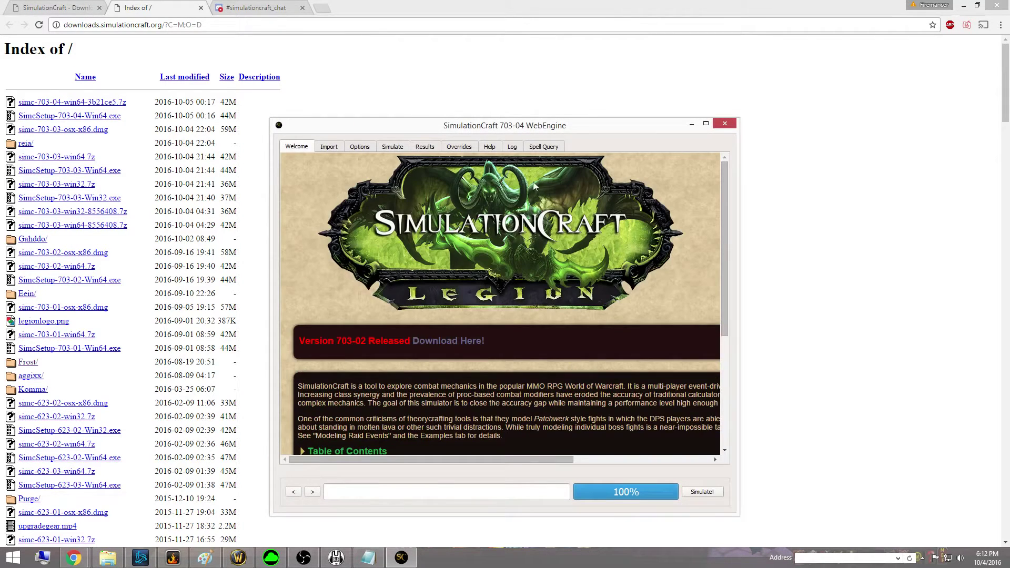
- Maximize the program window and look through the import, options, simulate, results and overrides pages
{"action": "double_click", "coordinate": [505, 126]}
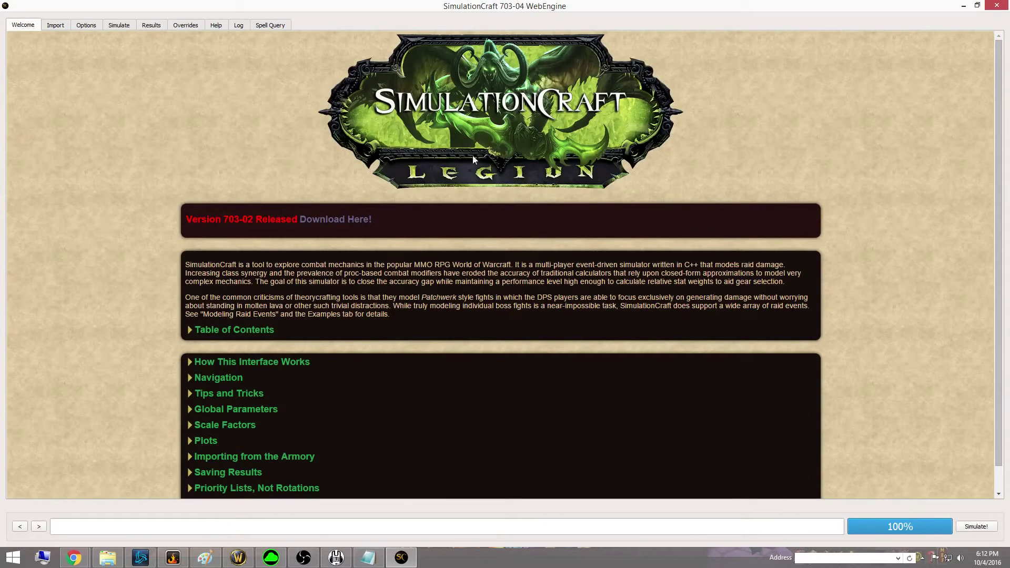
{"action": "left_click_drag", "start_coordinate": [381, 10], "coordinate": [397, 24]}
{"action": "double_click", "coordinate": [397, 24]}
{"action": "left_click", "coordinate": [55, 26]}
{"action": "left_click", "coordinate": [85, 25]}
{"action": "left_click", "coordinate": [118, 25]}
{"action": "left_click", "coordinate": [144, 26]}
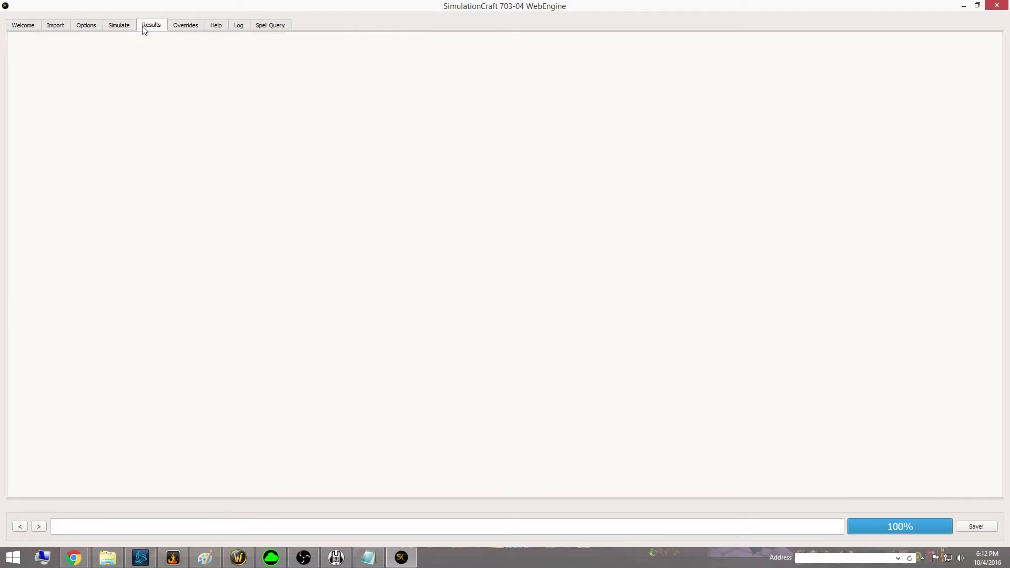
{"action": "left_click", "coordinate": [171, 27]}
- Return to the welcome page and expand its table of contents to view the help topics
{"action": "left_click", "coordinate": [25, 27]}
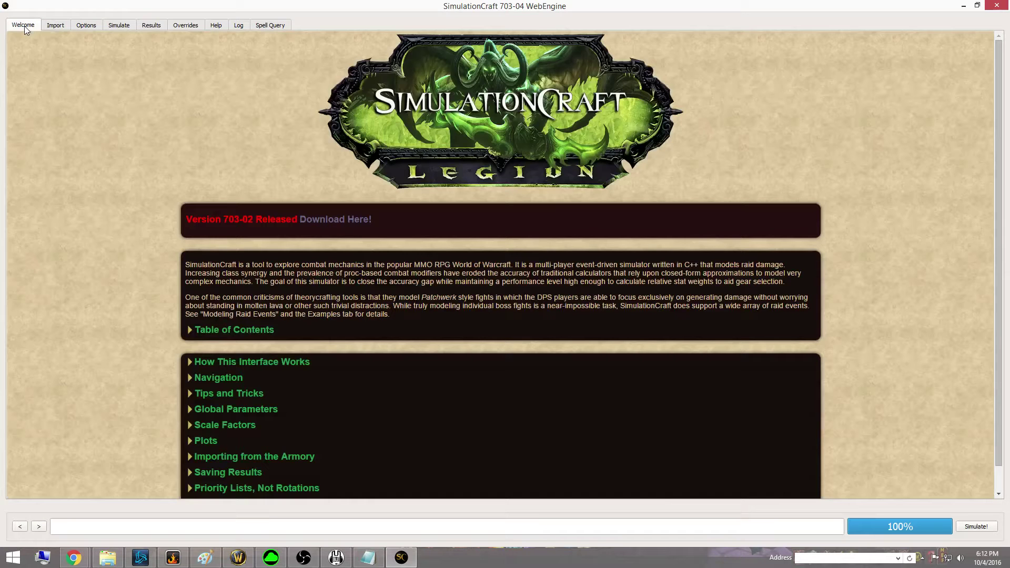
{"action": "scroll", "coordinate": [142, 232], "scroll_direction": "down", "scroll_amount": 1}
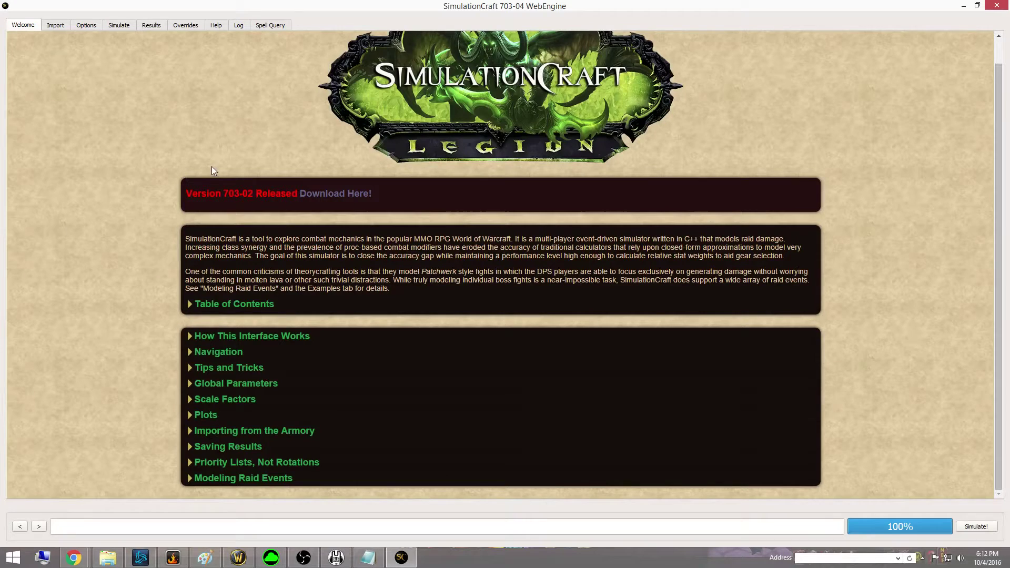
{"action": "left_click", "coordinate": [234, 305]}
{"action": "scroll", "coordinate": [141, 339], "scroll_direction": "down", "scroll_amount": 1}
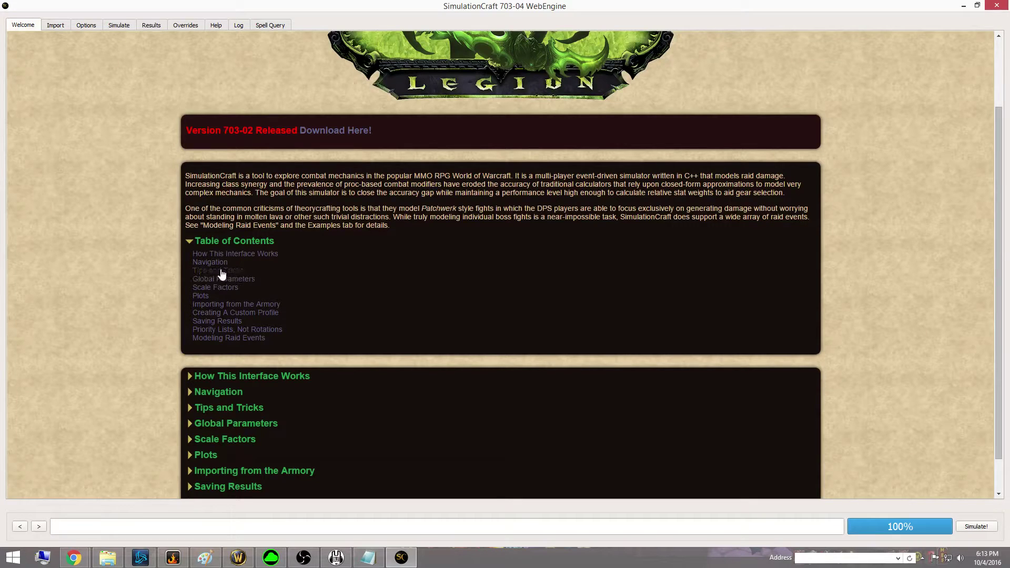
{"action": "scroll", "coordinate": [102, 47], "scroll_direction": "up", "scroll_amount": 2}
- Import the character Firemancer from the Stormrage realm as a simulation profile
{"action": "left_click", "coordinate": [58, 27]}
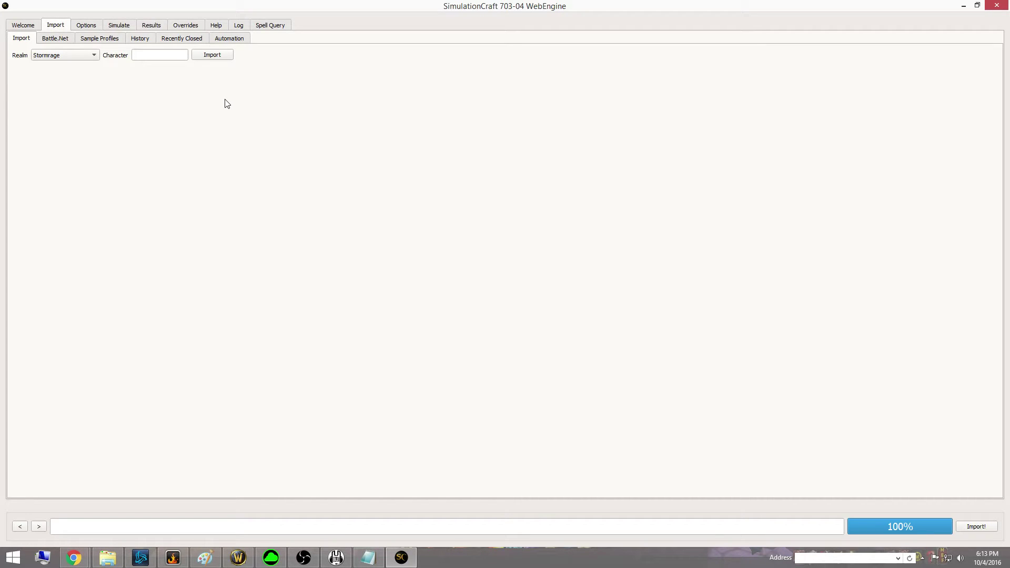
{"action": "left_click", "coordinate": [179, 55]}
{"action": "type", "text": "Firemancer"}
{"action": "left_click", "coordinate": [48, 55]}
{"action": "left_click", "coordinate": [59, 288]}
{"action": "left_click", "coordinate": [174, 56]}
{"action": "left_click", "coordinate": [215, 61]}
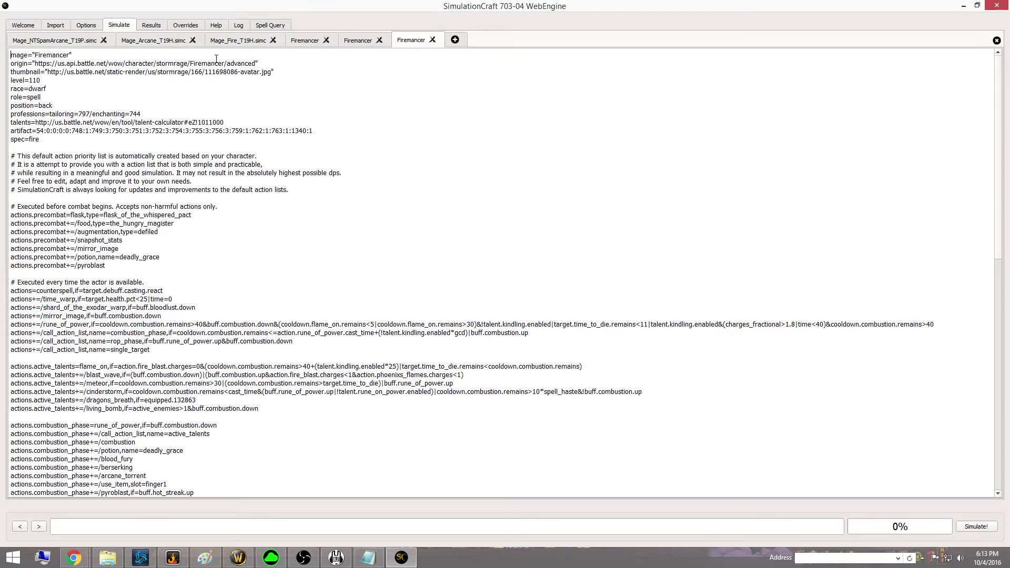
- Switch to World of Warcraft and open the traits of the character's equipped main-hand artifact, Felo'melorn
{"action": "scroll", "coordinate": [421, 222], "scroll_direction": "down", "scroll_amount": 3}
{"action": "scroll", "coordinate": [414, 296], "scroll_direction": "up", "scroll_amount": 3}
{"action": "double_click", "coordinate": [403, 9]}
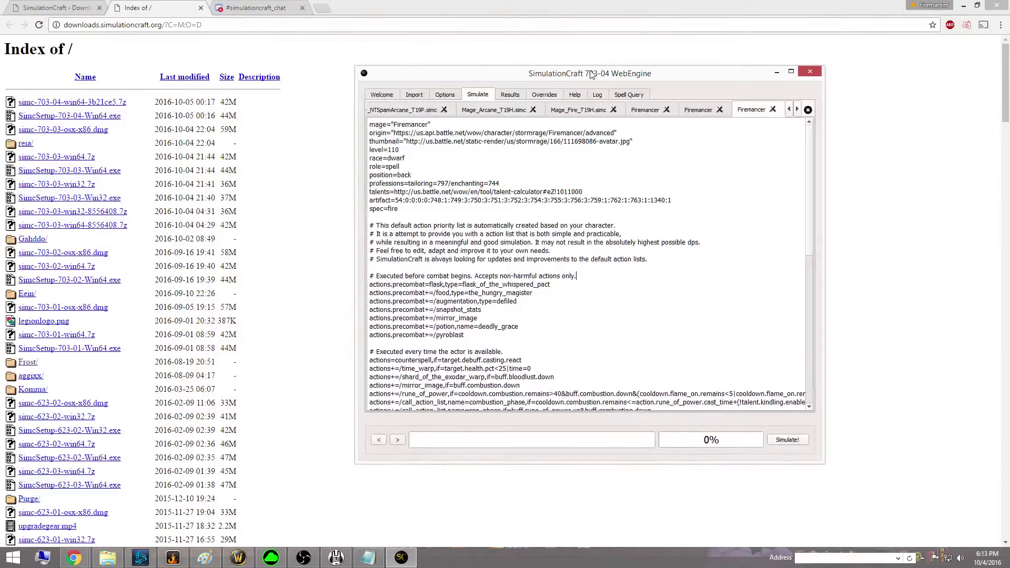
{"action": "left_click", "coordinate": [960, 5]}
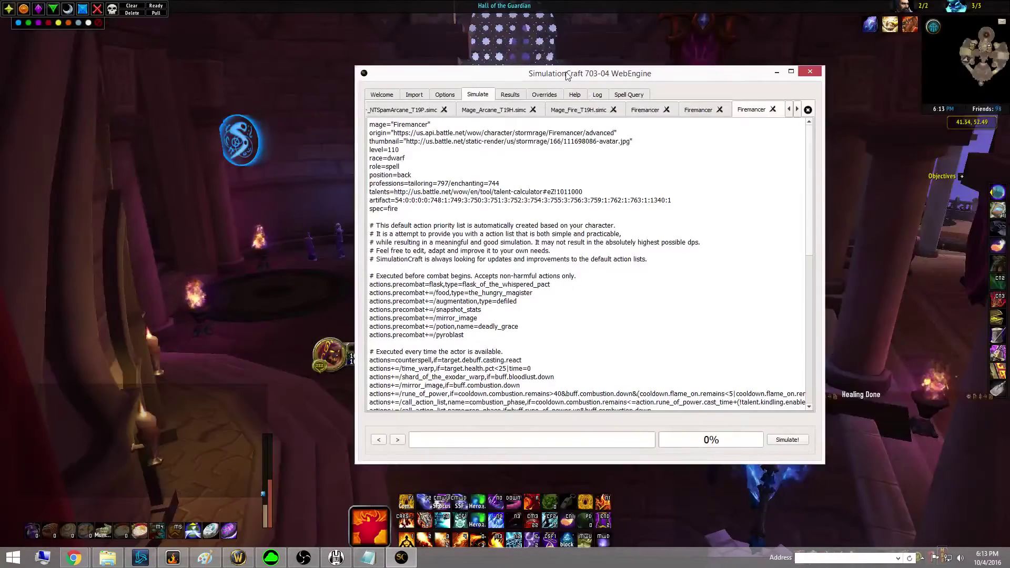
{"action": "left_click_drag", "start_coordinate": [567, 71], "coordinate": [678, 105]}
{"action": "left_click", "coordinate": [297, 170]}
{"action": "key", "text": "c"}
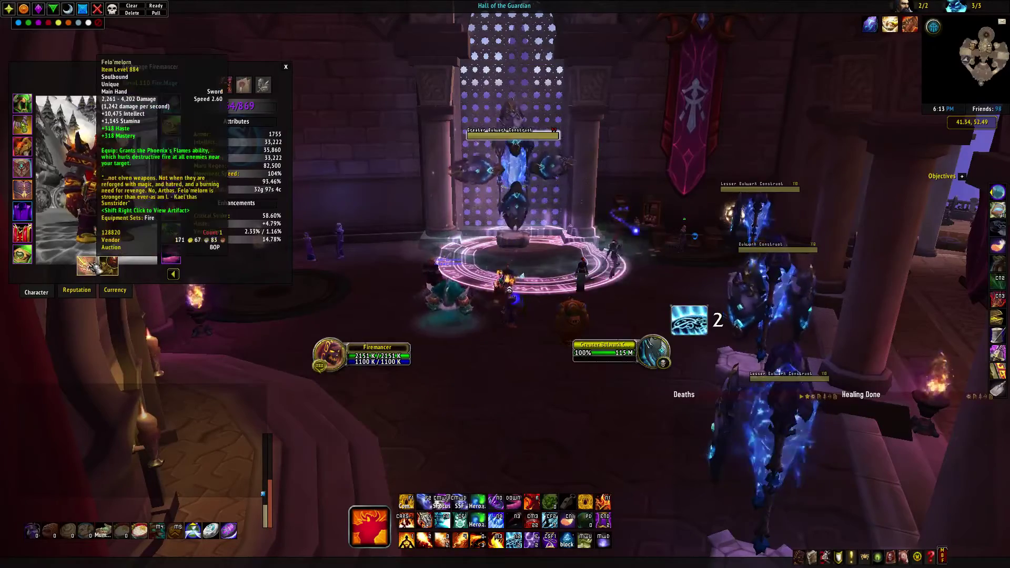
{"action": "right_click", "coordinate": [86, 266], "text": "shift"}
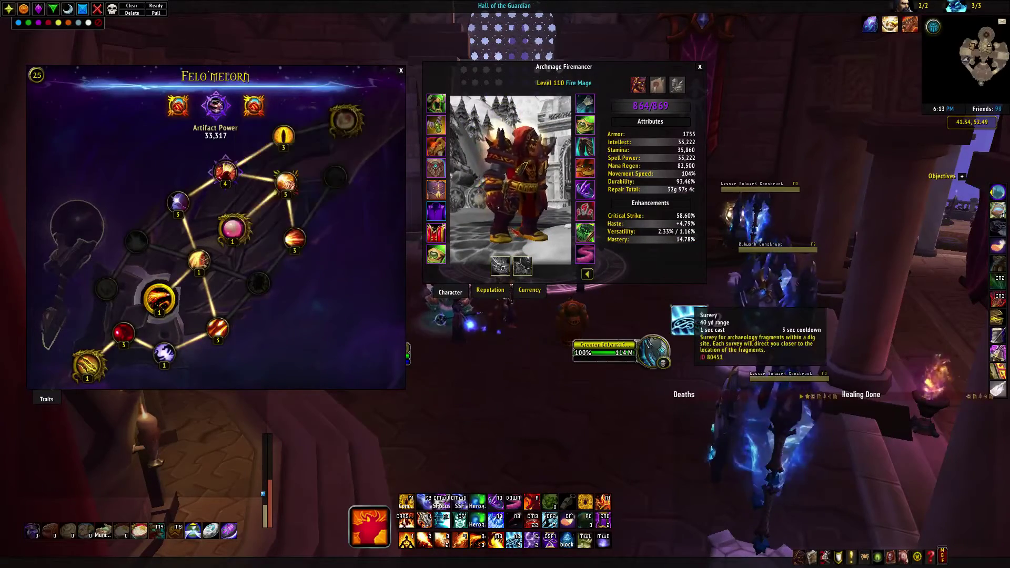
- Switch back to SimulationCraft and examine the imported profile's default action priority list, including the combustion phase actions
{"action": "key", "text": "alt+Tab"}
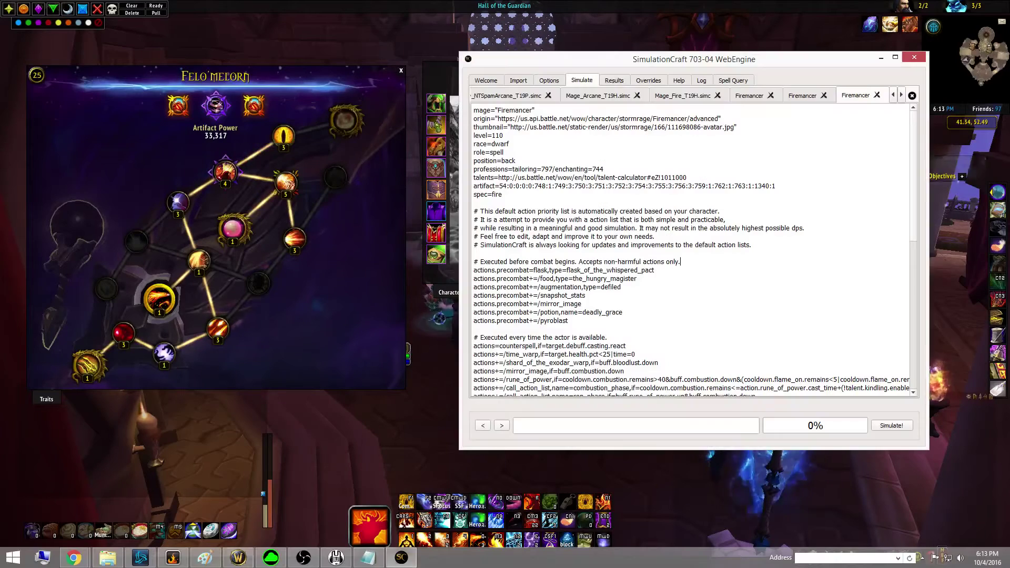
{"action": "double_click", "coordinate": [650, 59]}
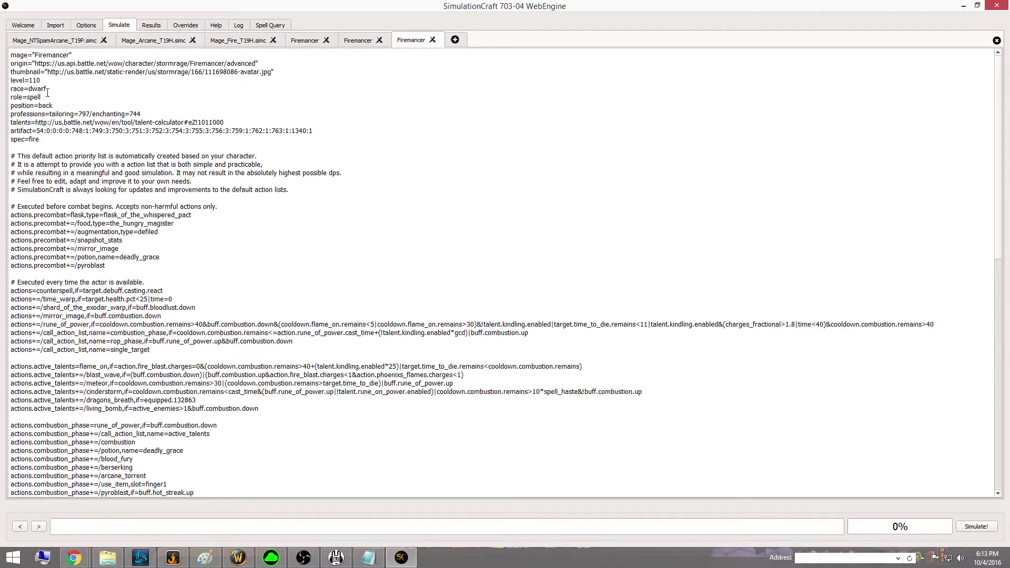
{"action": "scroll", "coordinate": [86, 127], "scroll_direction": "down", "scroll_amount": 1}
{"action": "left_click_drag", "start_coordinate": [18, 138], "coordinate": [192, 348]}
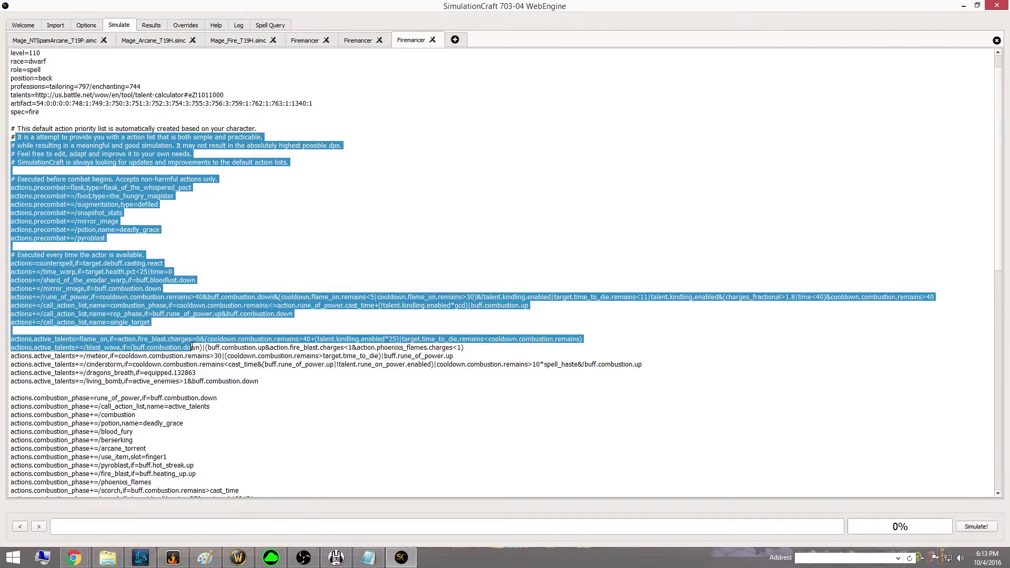
{"action": "left_click", "coordinate": [273, 248]}
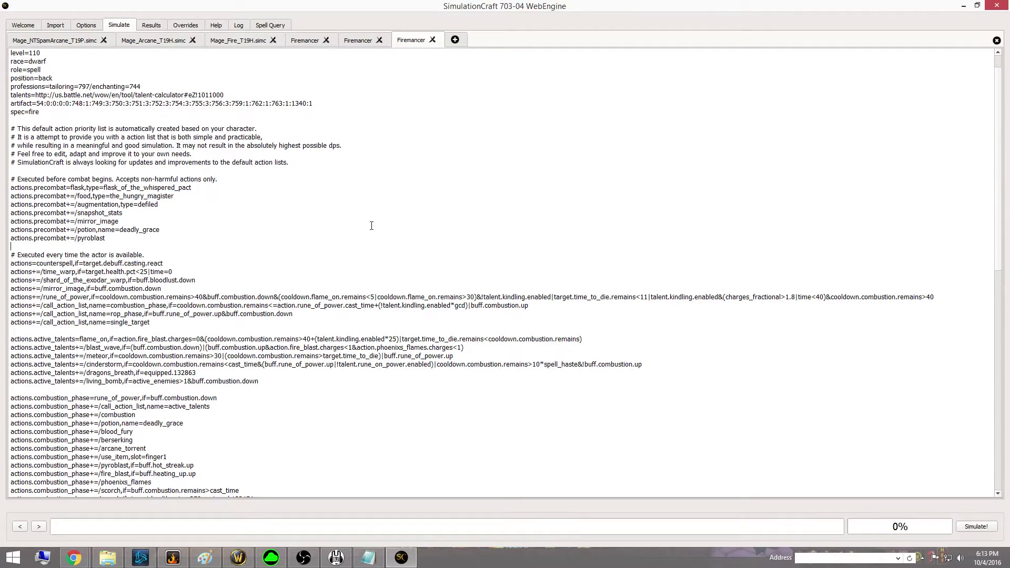
{"action": "scroll", "coordinate": [179, 180], "scroll_direction": "down", "scroll_amount": 2}
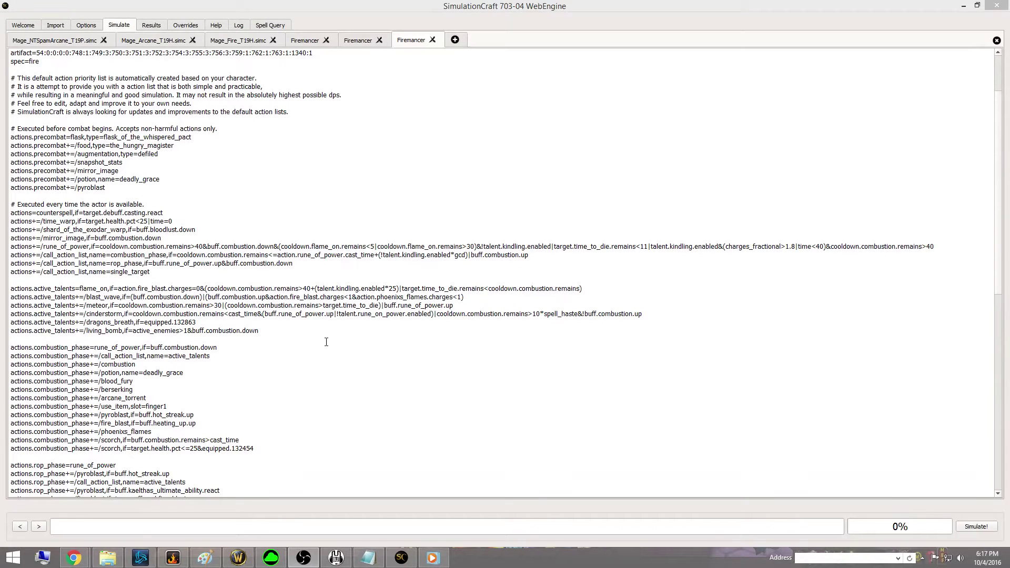
{"action": "scroll", "coordinate": [326, 342], "scroll_direction": "down", "scroll_amount": 1}
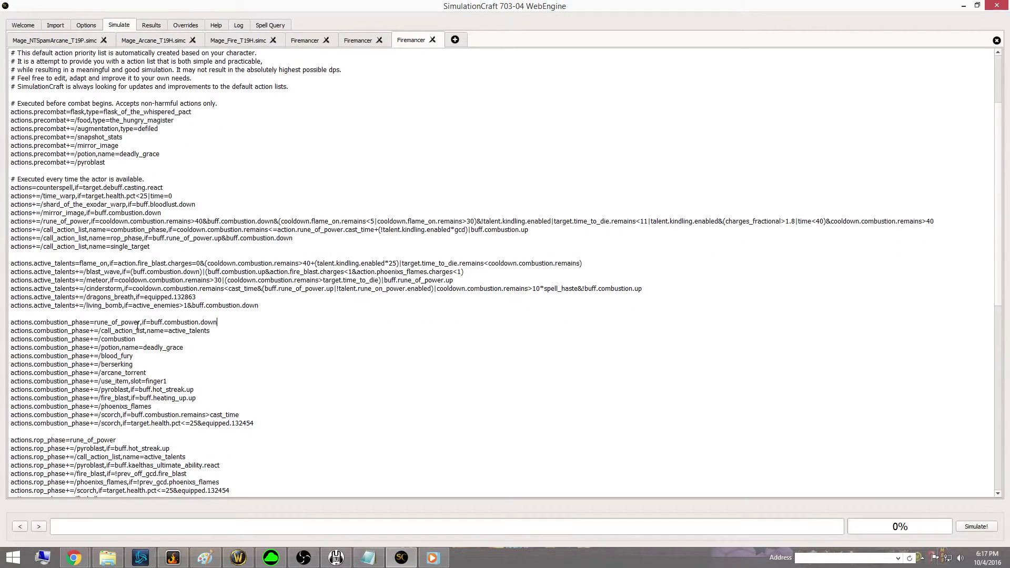
{"action": "left_click_drag", "start_coordinate": [185, 350], "coordinate": [148, 349]}
{"action": "left_click", "coordinate": [138, 363]}
{"action": "scroll", "coordinate": [153, 370], "scroll_direction": "down", "scroll_amount": 1}
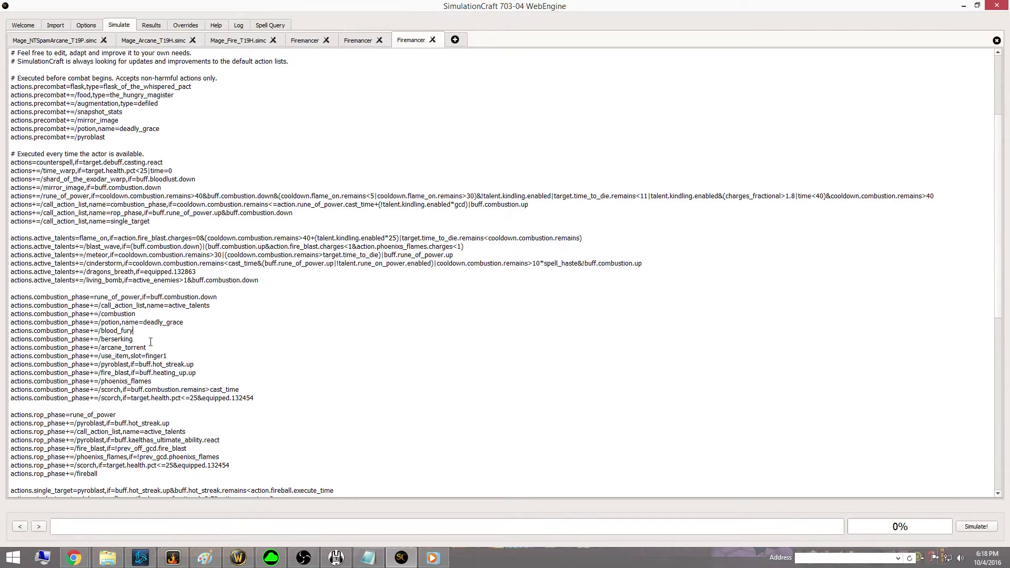
- Examine the precombat food entry, the equipped item list and the gear summary in the imported profile
{"action": "scroll", "coordinate": [151, 342], "scroll_direction": "up", "scroll_amount": 3}
{"action": "left_click_drag", "start_coordinate": [69, 179], "coordinate": [106, 171]}
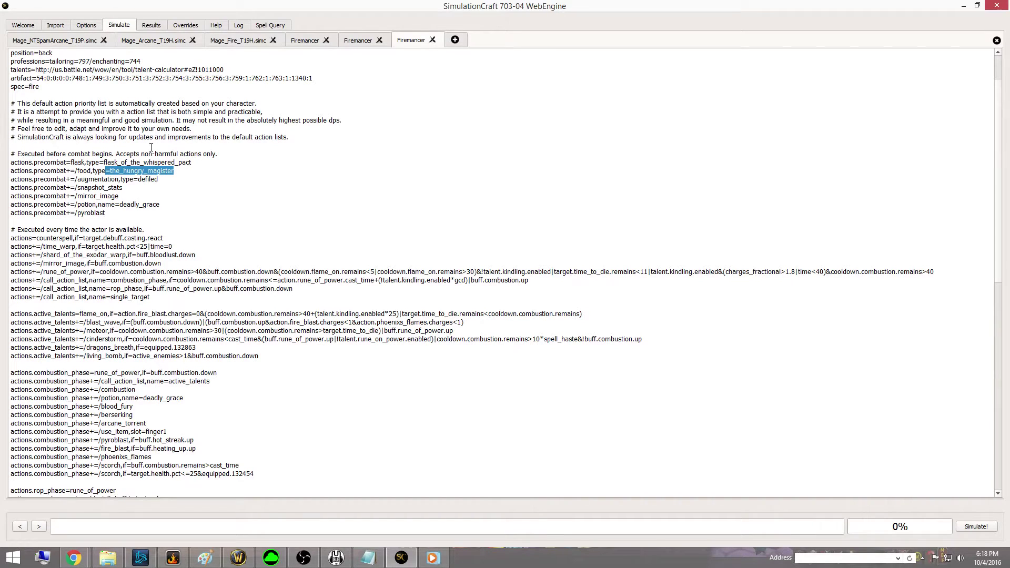
{"action": "left_click", "coordinate": [247, 169]}
{"action": "scroll", "coordinate": [273, 231], "scroll_direction": "down", "scroll_amount": 16}
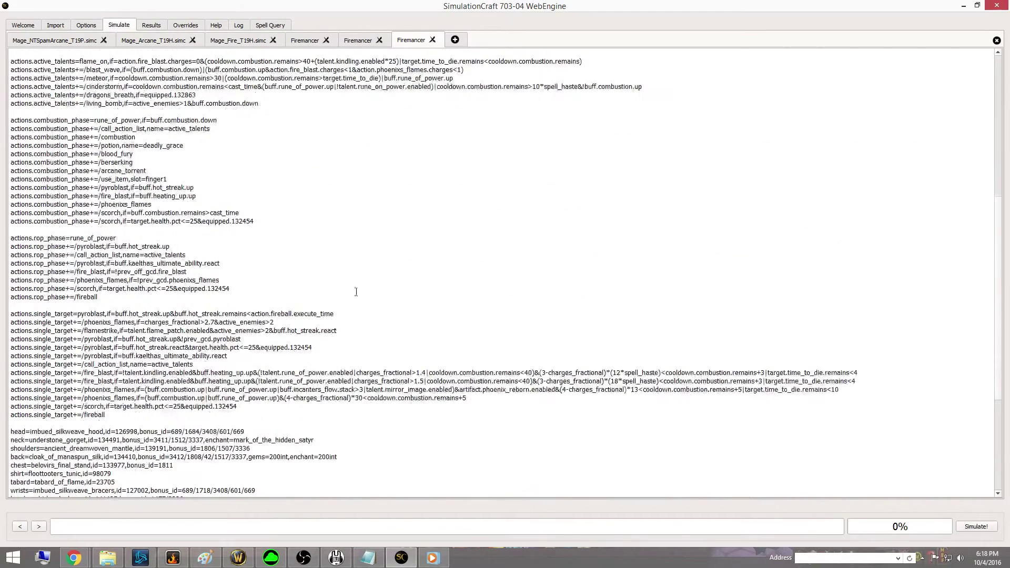
{"action": "scroll", "coordinate": [298, 297], "scroll_direction": "down", "scroll_amount": 2}
{"action": "left_click_drag", "start_coordinate": [98, 474], "coordinate": [58, 414]}
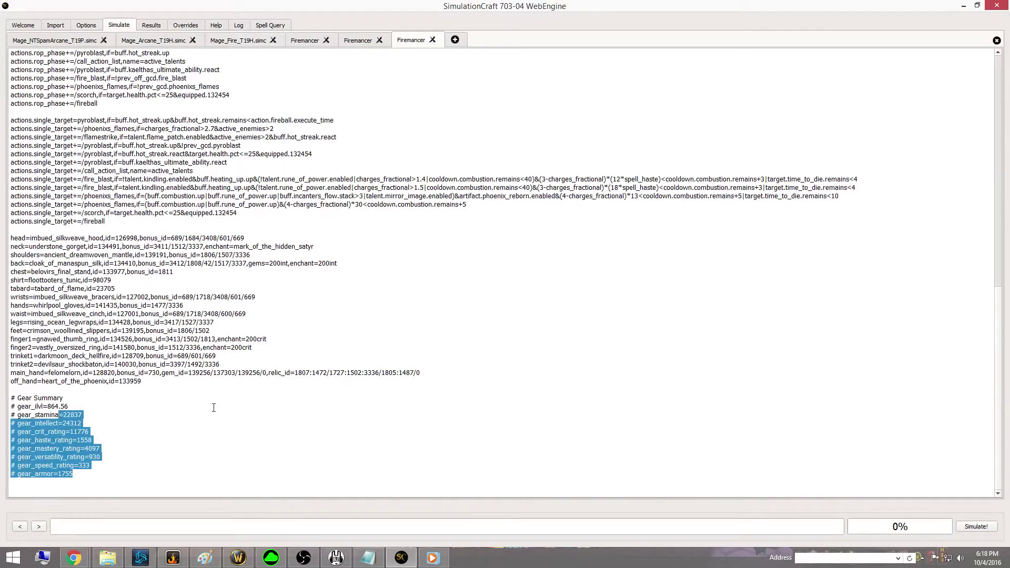
{"action": "left_click", "coordinate": [213, 406]}
- In the global simulation options, set the iterations to 10000 and the fight length to 300 seconds
{"action": "left_click", "coordinate": [91, 27]}
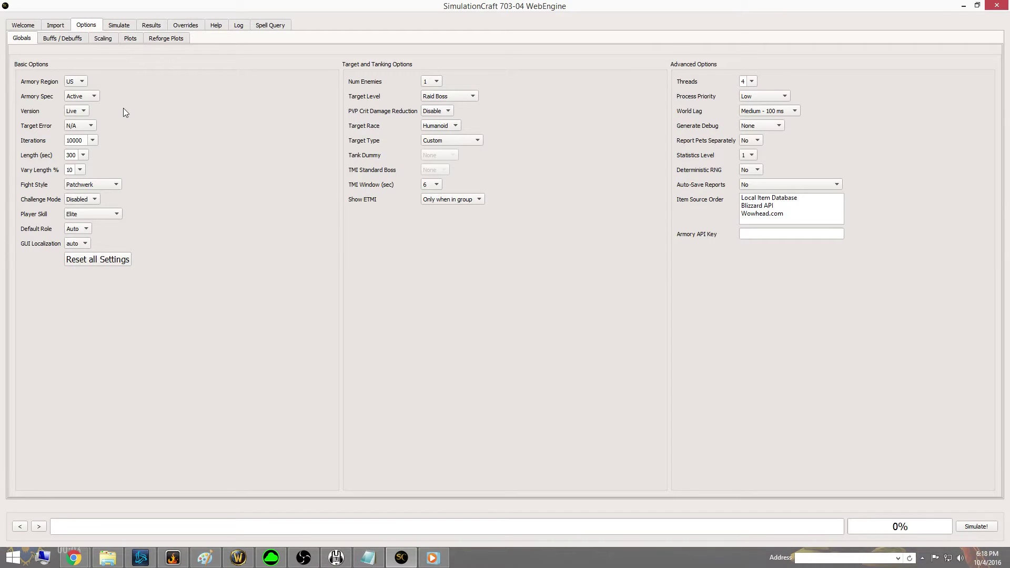
{"action": "left_click", "coordinate": [93, 140]}
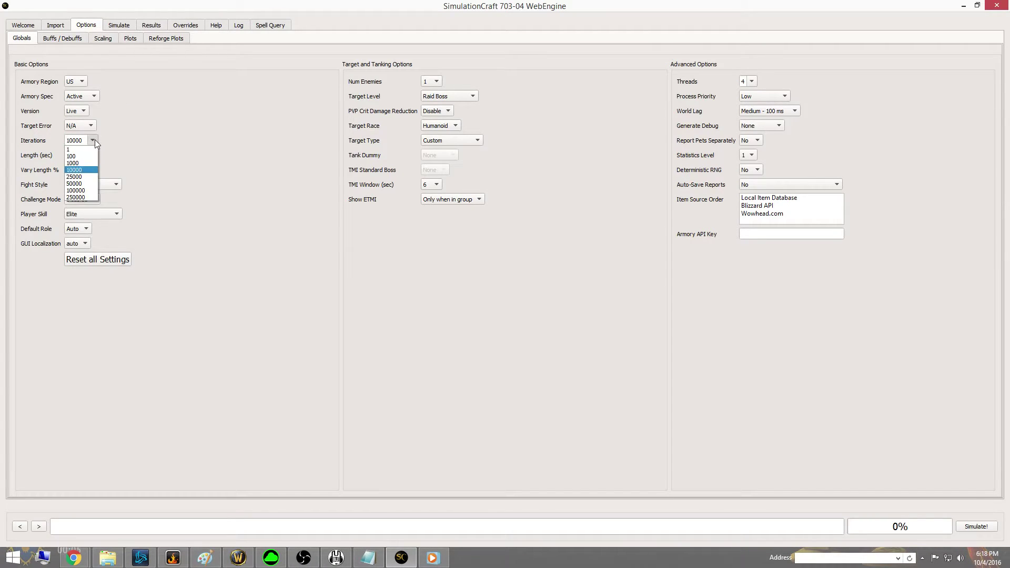
{"action": "left_click", "coordinate": [79, 170]}
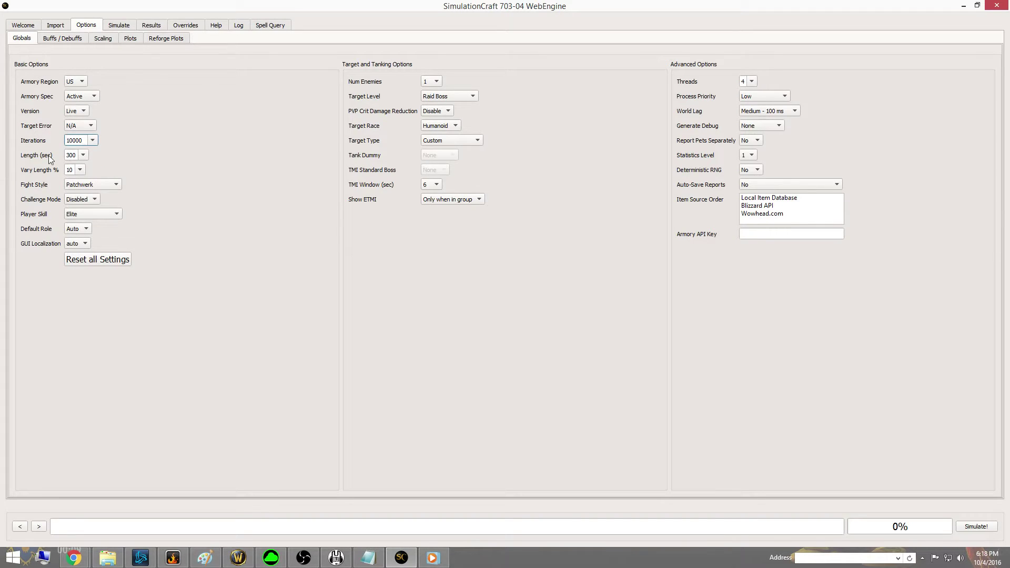
{"action": "left_click", "coordinate": [85, 155]}
{"action": "left_click", "coordinate": [79, 192]}
- Set the fight style to Patchwerk and the number of enemies to 1
{"action": "left_click", "coordinate": [105, 184]}
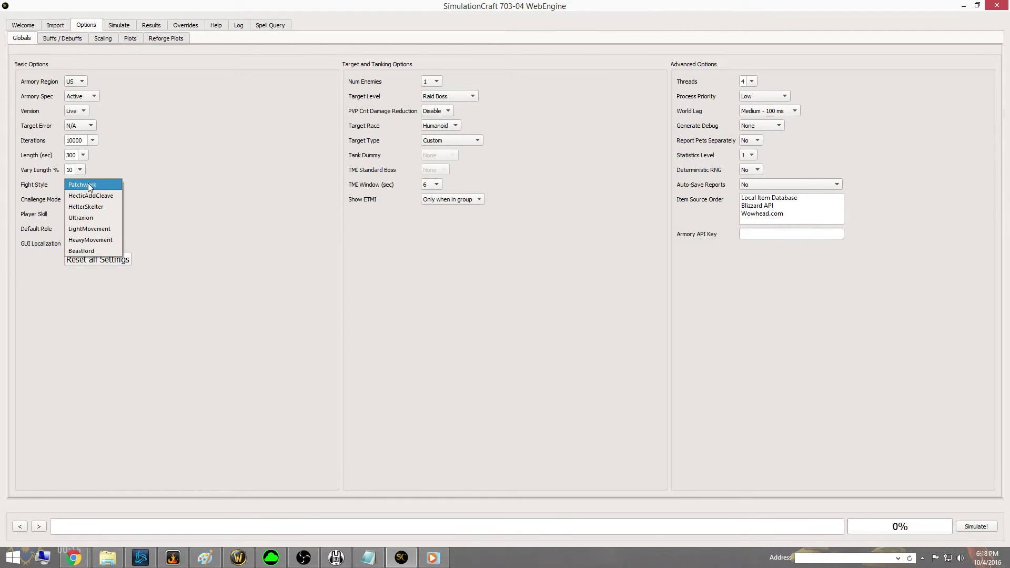
{"action": "left_click", "coordinate": [88, 185]}
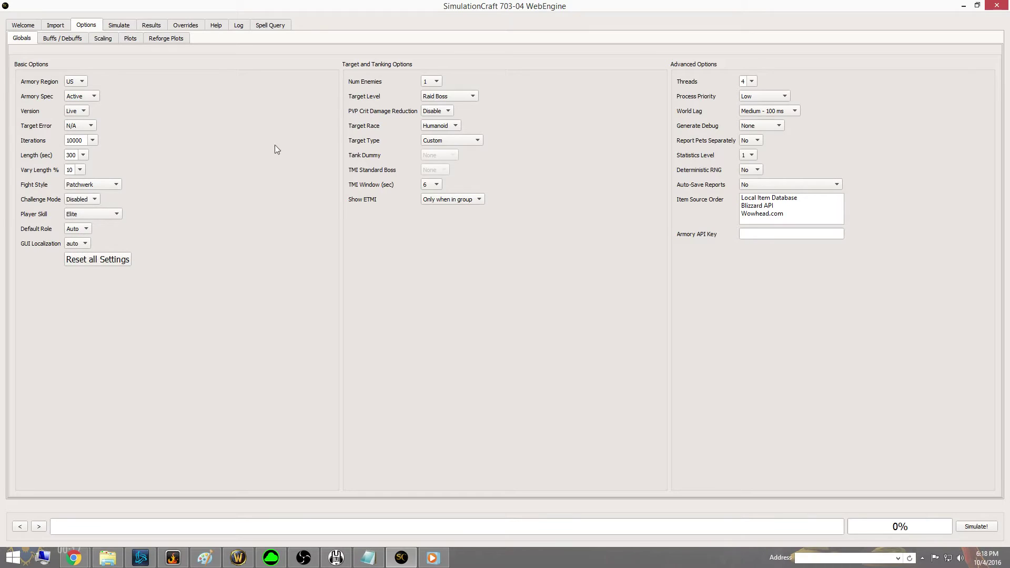
{"action": "left_click", "coordinate": [431, 83]}
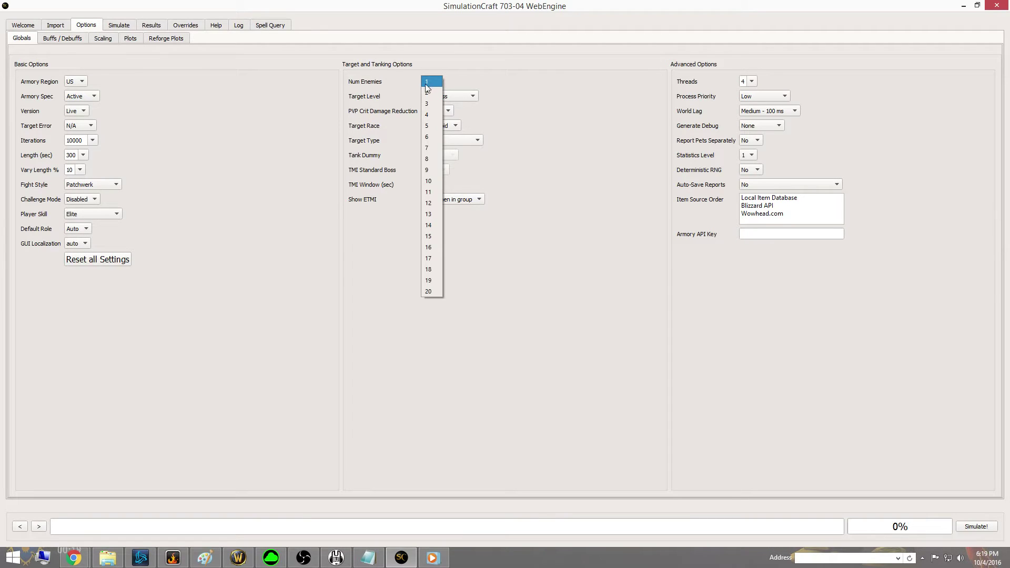
{"action": "left_click", "coordinate": [430, 84]}
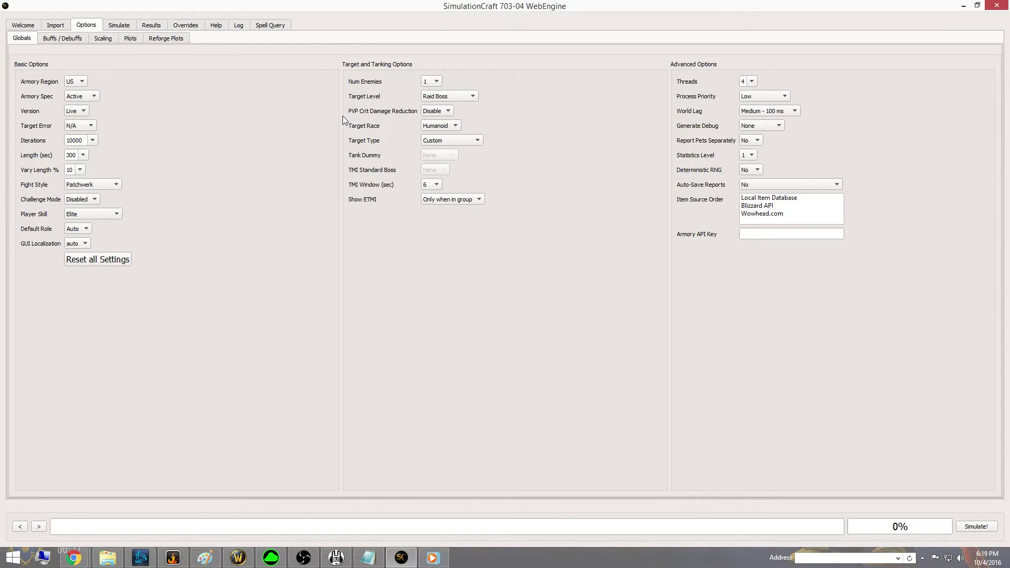
- Return to the imported Firemancer profile and run its simulation
{"action": "left_click", "coordinate": [118, 28]}
{"action": "left_click_drag", "start_coordinate": [287, 195], "coordinate": [302, 204]}
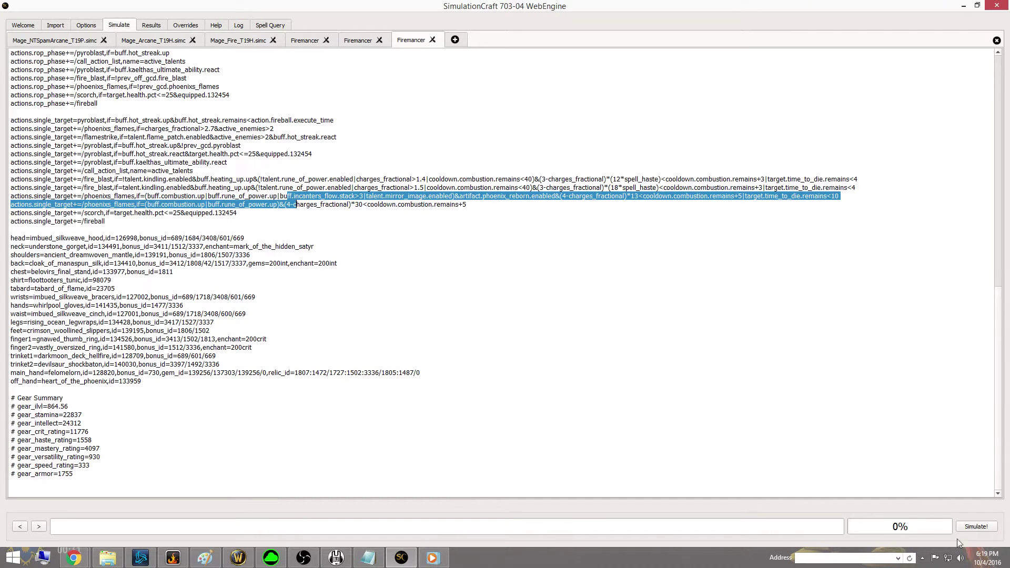
{"action": "left_click", "coordinate": [971, 530]}
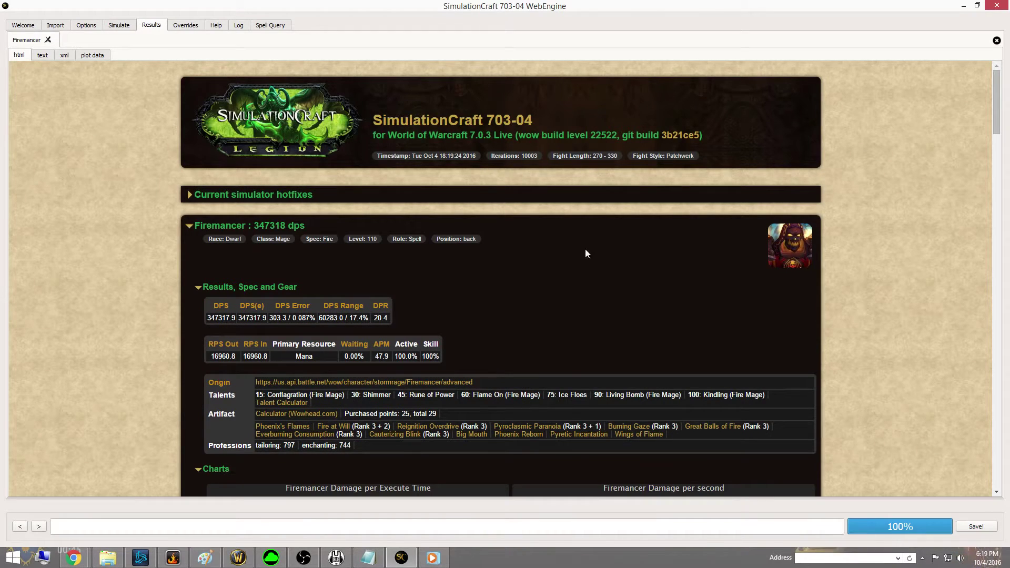
- Examine the character's overall DPS and the charts for damage per execute time, damage sources and DPS distribution
{"action": "scroll", "coordinate": [314, 239], "scroll_direction": "down", "scroll_amount": 2}
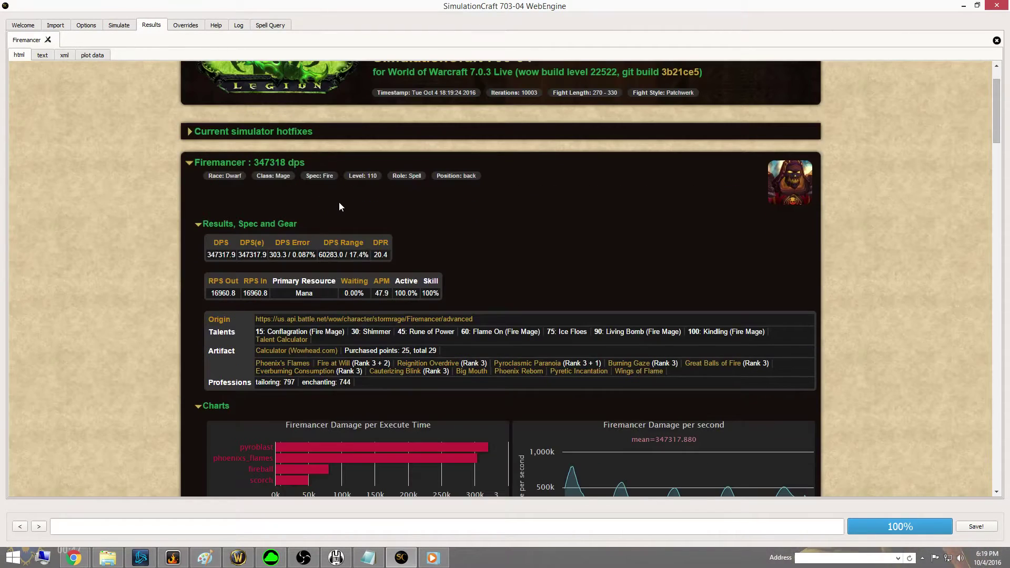
{"action": "left_click_drag", "start_coordinate": [305, 163], "coordinate": [255, 169]}
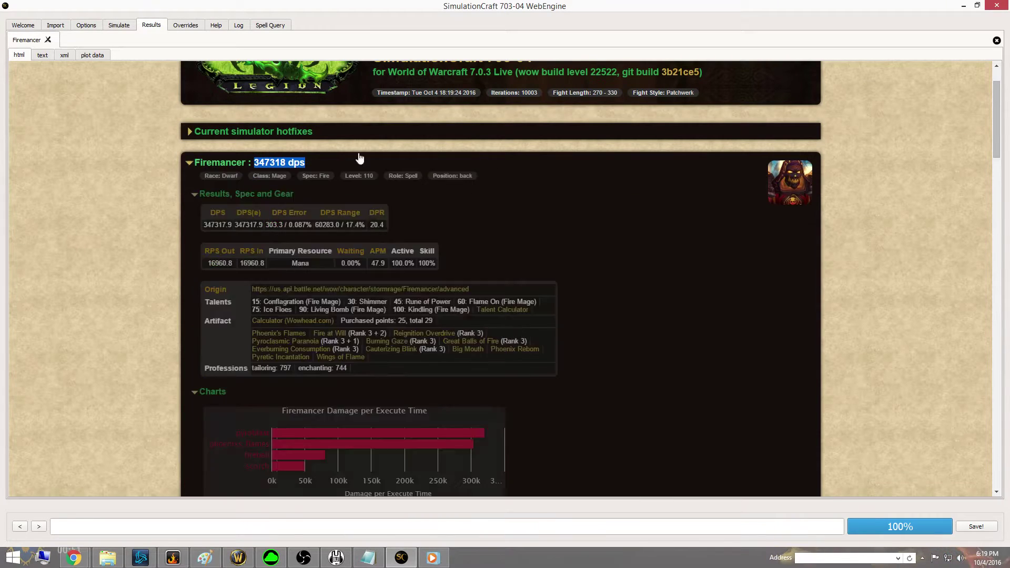
{"action": "scroll", "coordinate": [455, 220], "scroll_direction": "down", "scroll_amount": 4}
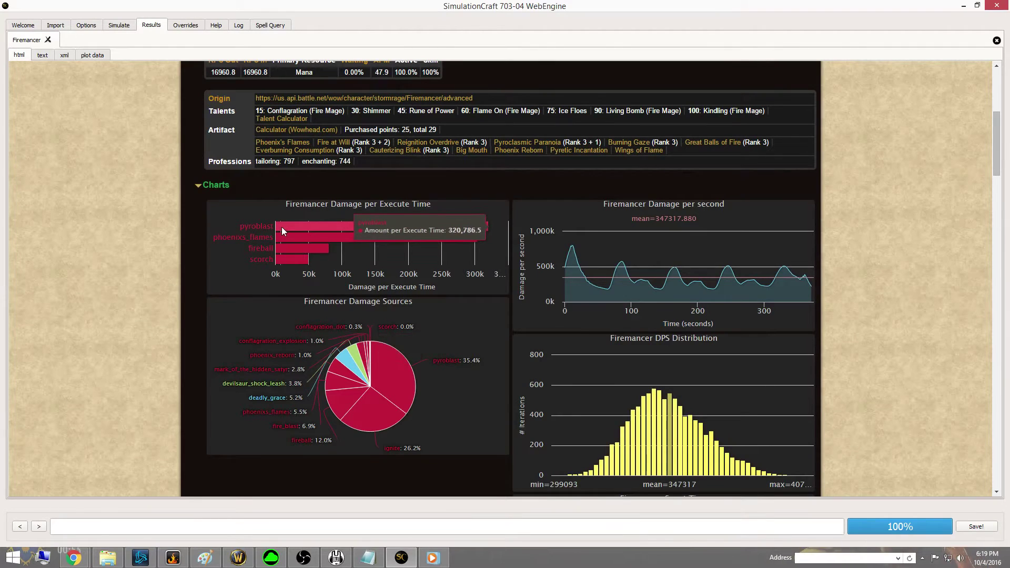
{"action": "scroll", "coordinate": [284, 241], "scroll_direction": "down", "scroll_amount": 1}
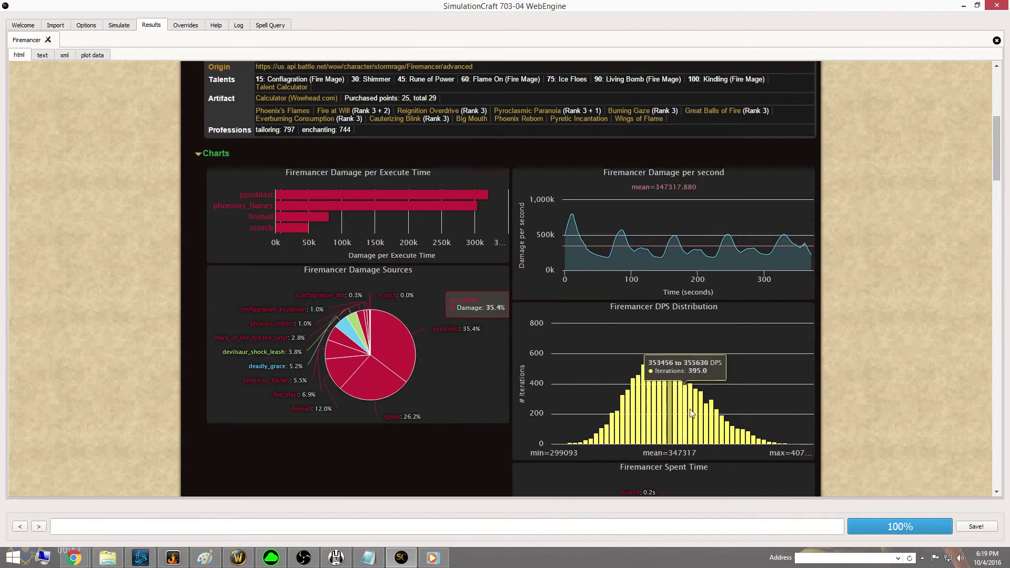
{"action": "mouse_move", "coordinate": [228, 352]}
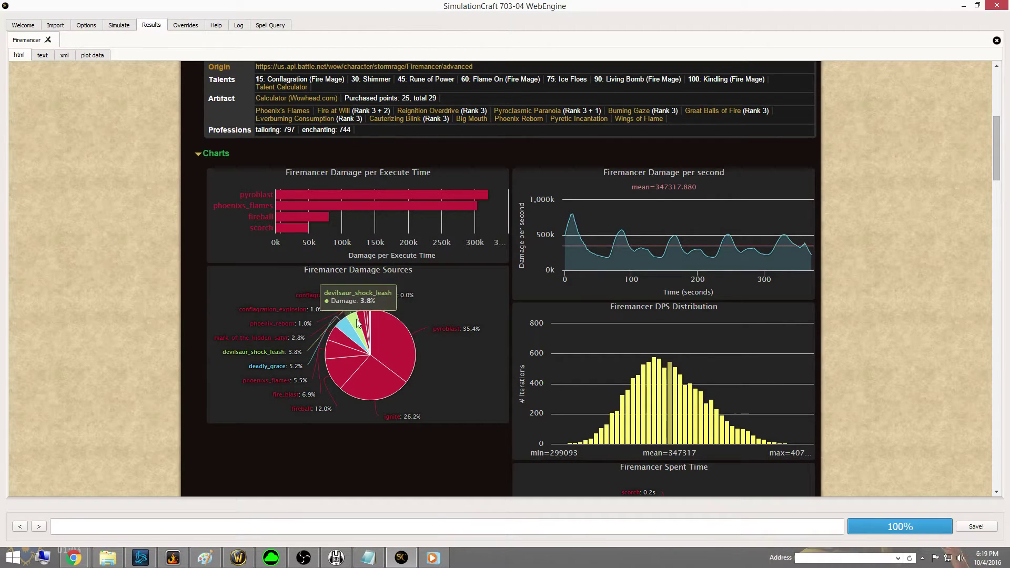
{"action": "mouse_move", "coordinate": [251, 379]}
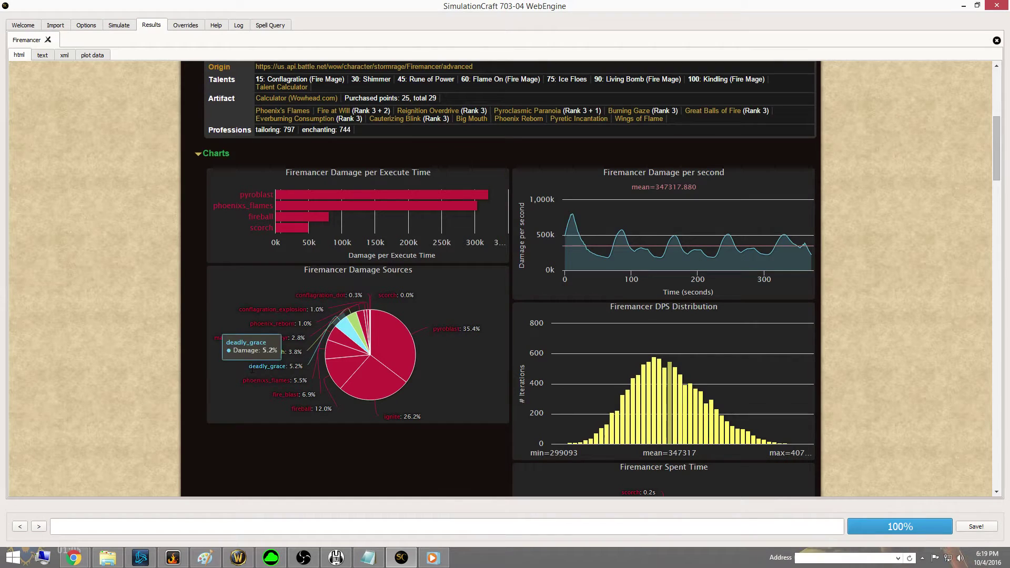
{"action": "mouse_move", "coordinate": [342, 309]}
{"action": "scroll", "coordinate": [368, 300], "scroll_direction": "down", "scroll_amount": 1}
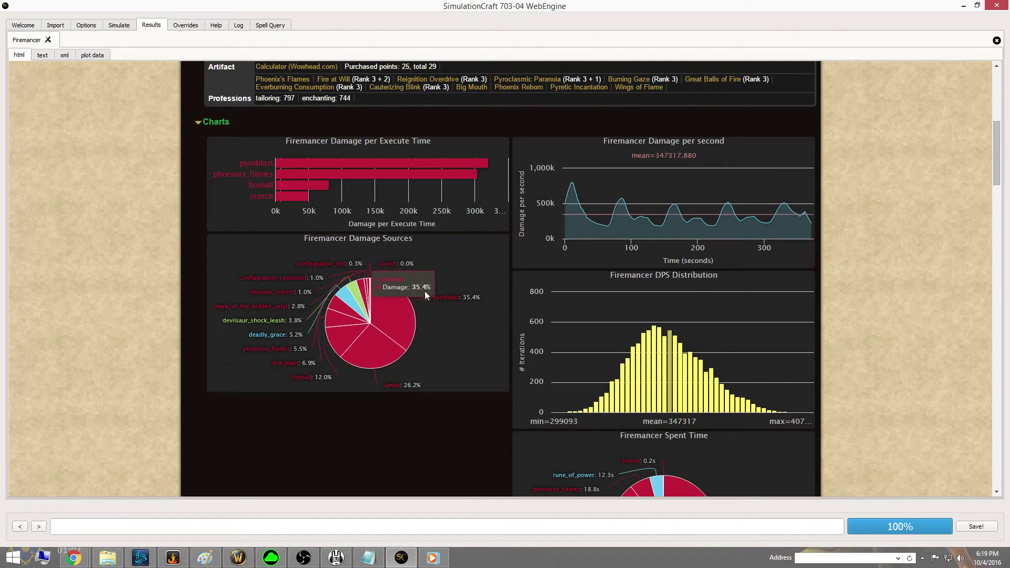
- Examine the Abilities section's damage stats and simple action stats in the report
{"action": "scroll", "coordinate": [453, 305], "scroll_direction": "down", "scroll_amount": 2}
{"action": "scroll", "coordinate": [481, 293], "scroll_direction": "down", "scroll_amount": 6}
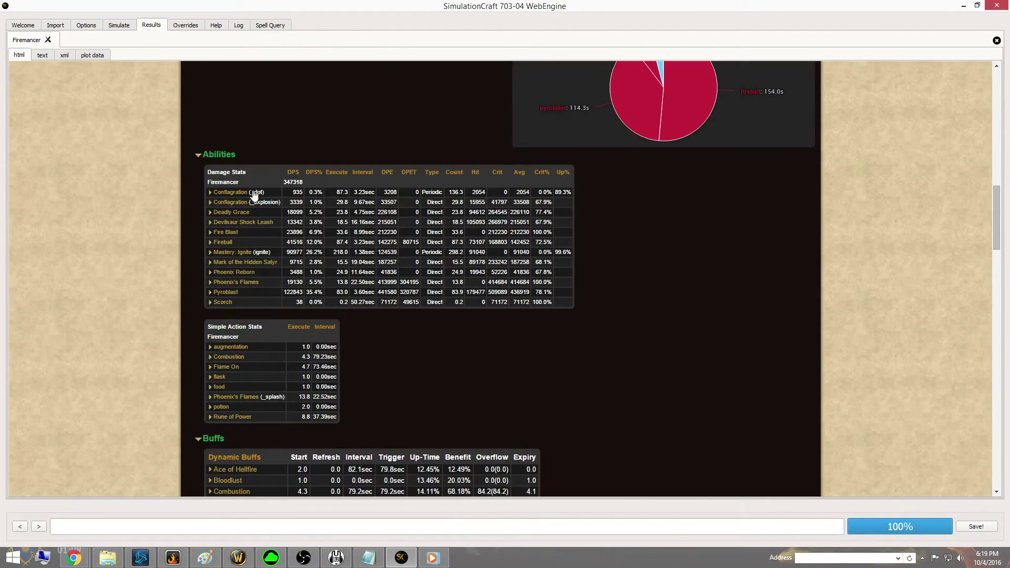
{"action": "left_click", "coordinate": [198, 158]}
{"action": "left_click", "coordinate": [199, 158]}
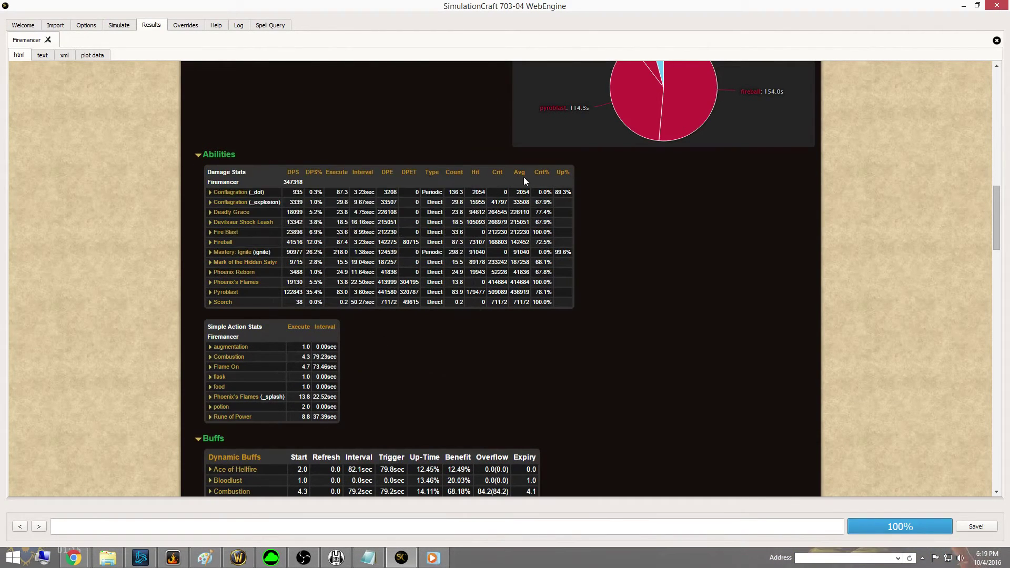
{"action": "scroll", "coordinate": [499, 228], "scroll_direction": "down", "scroll_amount": 4}
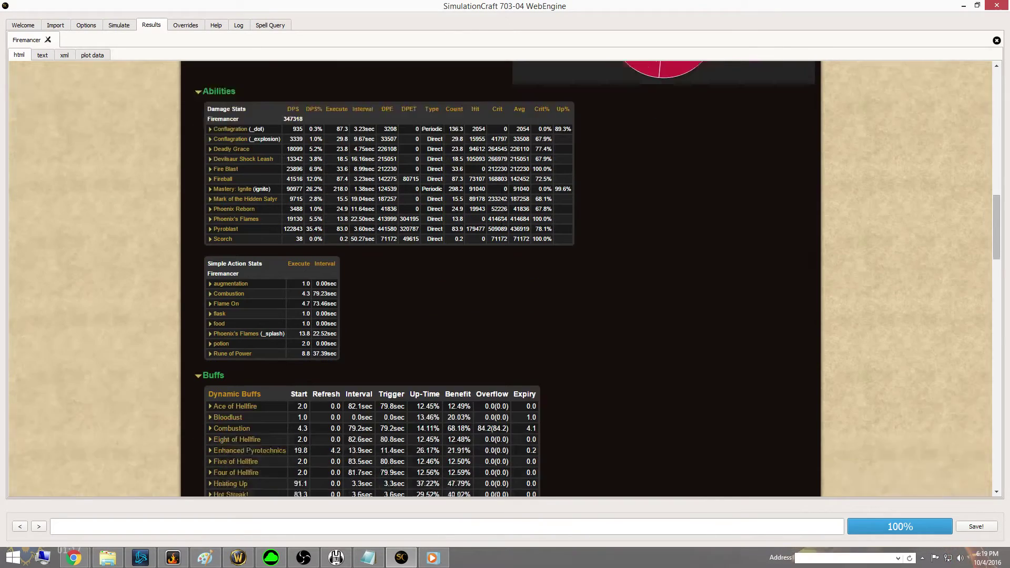
{"action": "scroll", "coordinate": [491, 231], "scroll_direction": "up", "scroll_amount": 15}
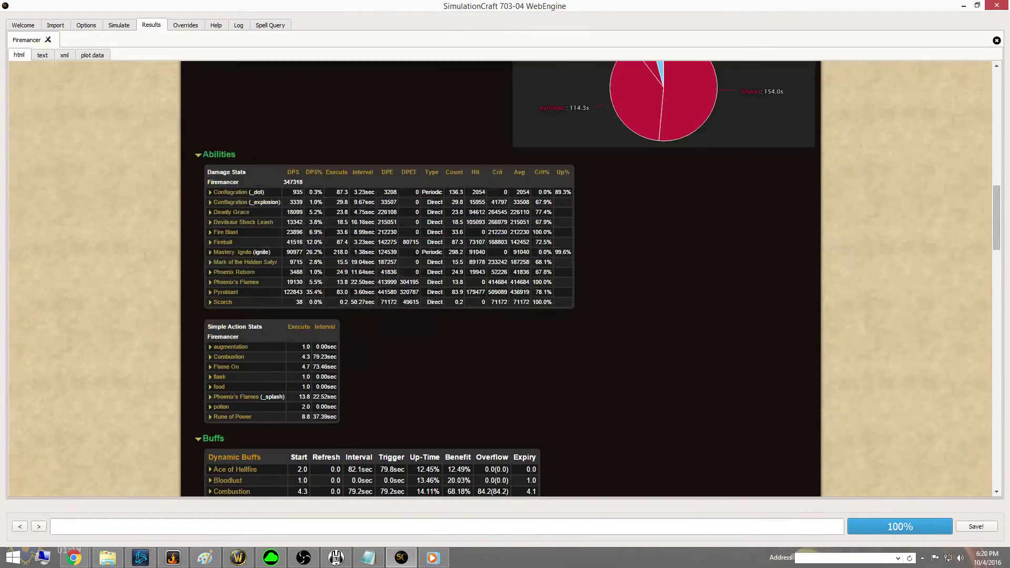
- Review the report from its summary down to the Buffs section, reading the details of Combustion and the constant buffs
{"action": "scroll", "coordinate": [114, 269], "scroll_direction": "up", "scroll_amount": 8}
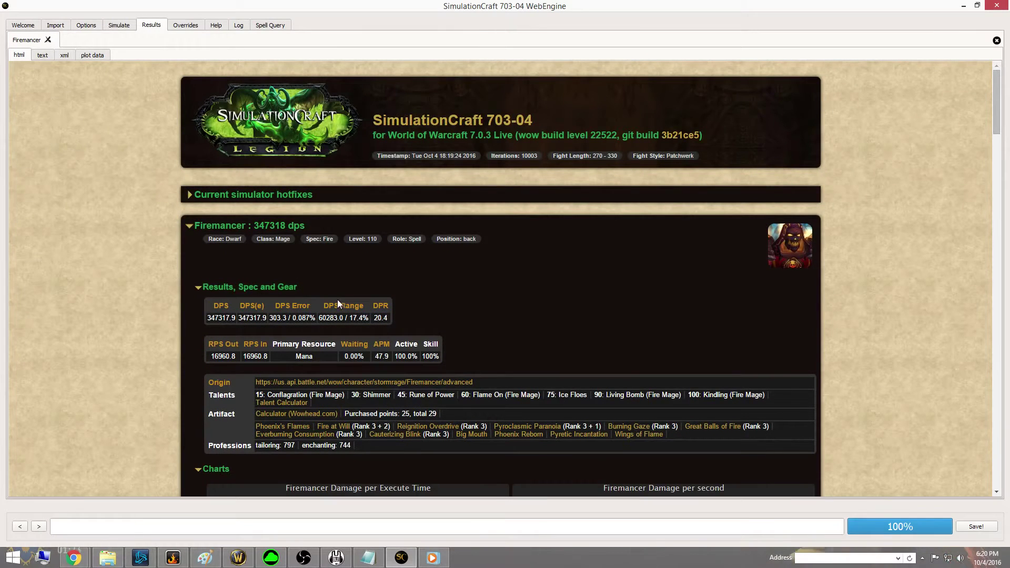
{"action": "scroll", "coordinate": [368, 290], "scroll_direction": "down", "scroll_amount": 3}
{"action": "scroll", "coordinate": [514, 242], "scroll_direction": "down", "scroll_amount": 3}
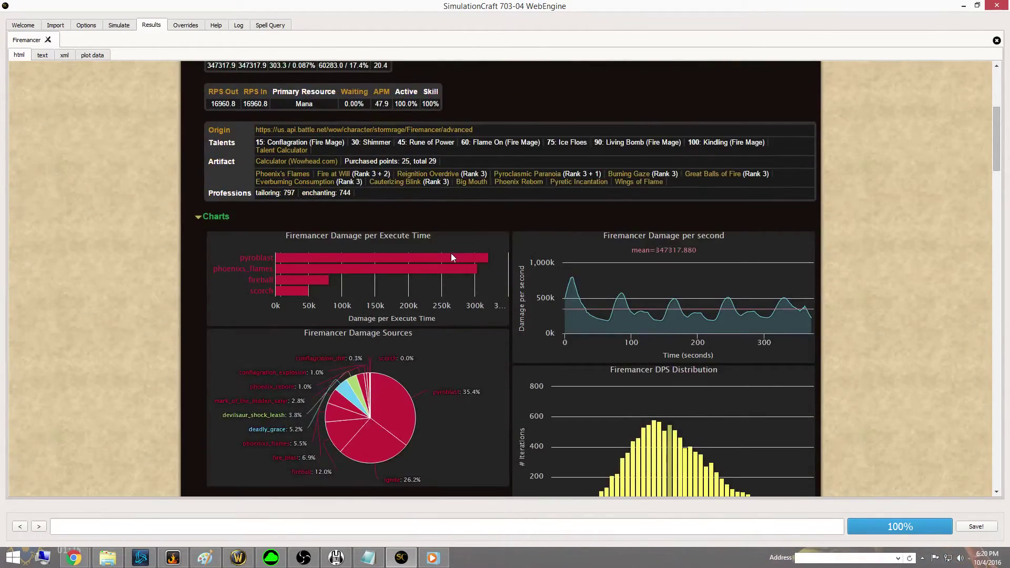
{"action": "scroll", "coordinate": [455, 257], "scroll_direction": "down", "scroll_amount": 8}
{"action": "scroll", "coordinate": [337, 286], "scroll_direction": "down", "scroll_amount": 5}
{"action": "scroll", "coordinate": [195, 282], "scroll_direction": "down", "scroll_amount": 2}
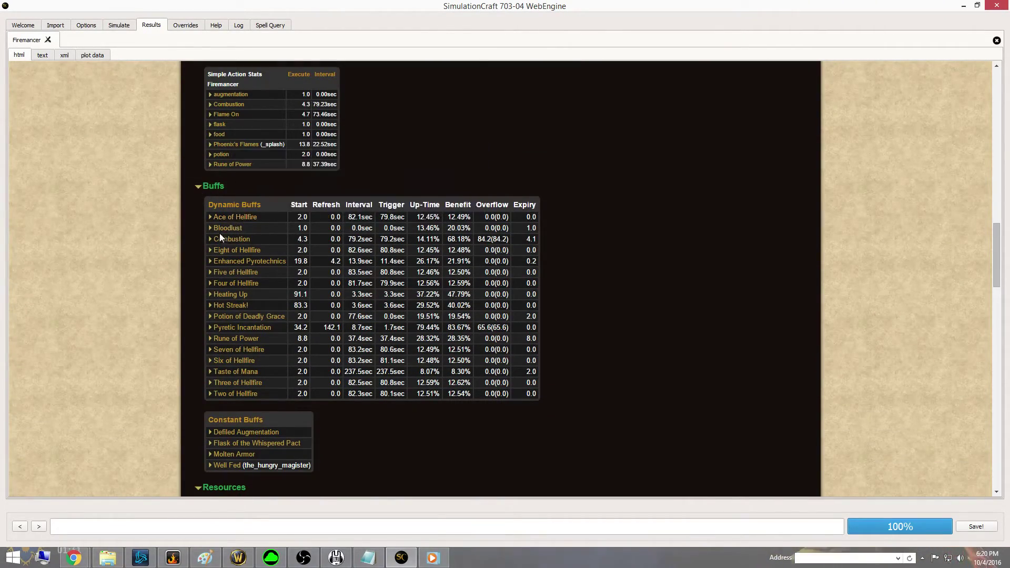
{"action": "mouse_move", "coordinate": [236, 240]}
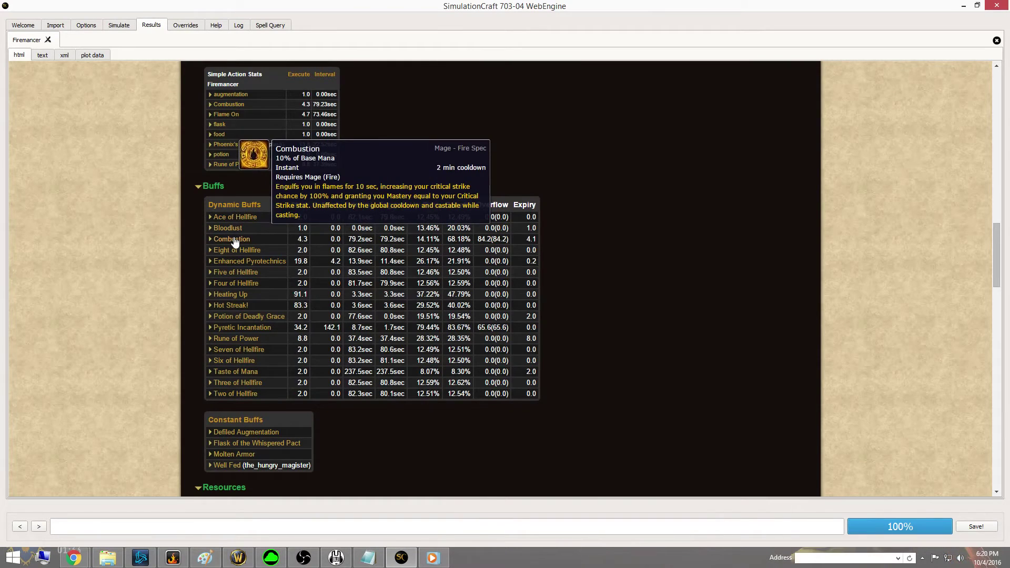
{"action": "scroll", "coordinate": [237, 239], "scroll_direction": "down", "scroll_amount": 4}
{"action": "mouse_move", "coordinate": [241, 182]}
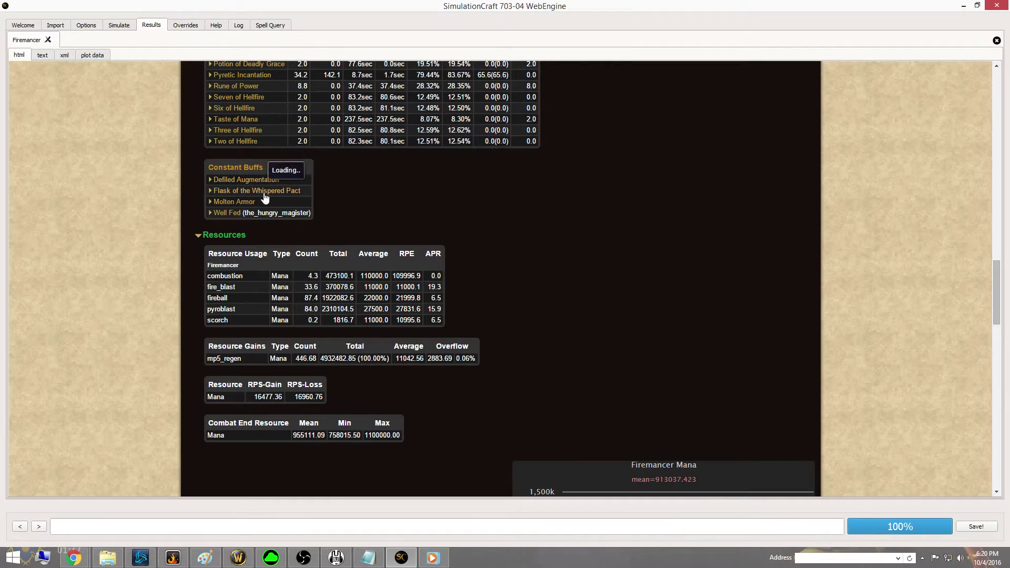
{"action": "mouse_move", "coordinate": [244, 208]}
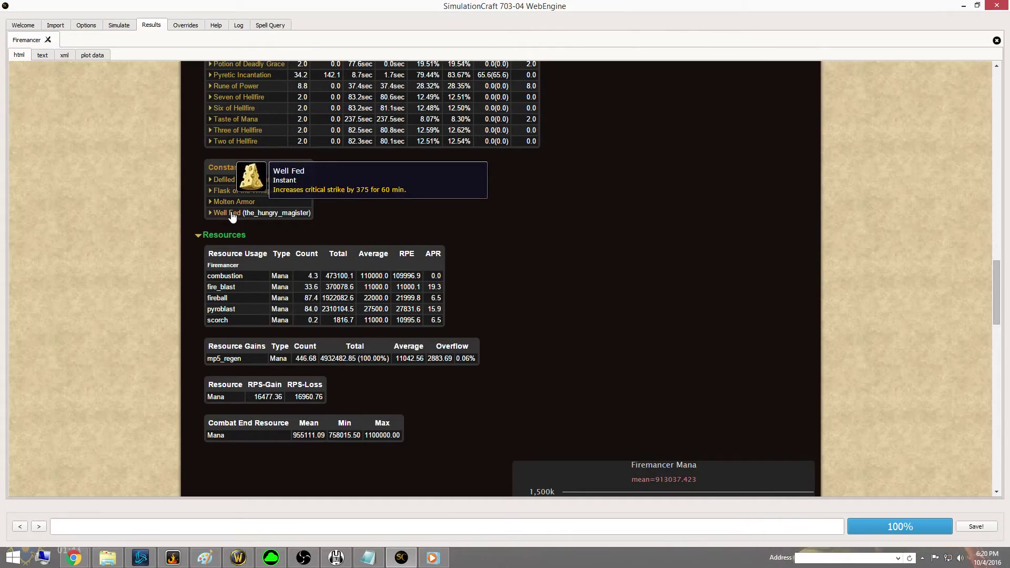
- Look back through the action lists in the simulated Firemancer profile
{"action": "left_click", "coordinate": [119, 24]}
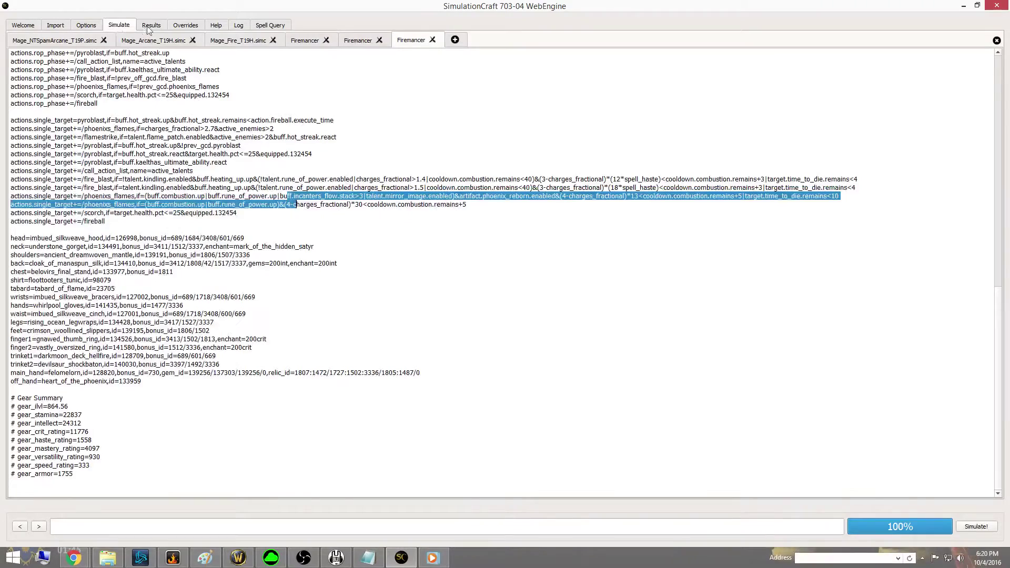
{"action": "scroll", "coordinate": [147, 190], "scroll_direction": "up", "scroll_amount": 9}
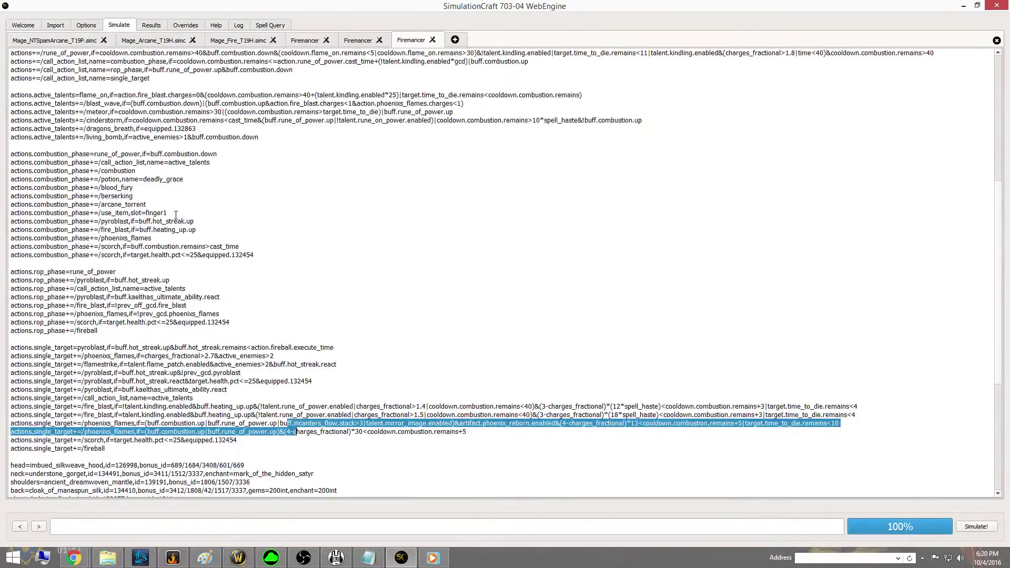
{"action": "scroll", "coordinate": [186, 225], "scroll_direction": "up", "scroll_amount": 3}
- Return to the simulation results and expand the Action Priority List section below the resources
{"action": "left_click", "coordinate": [149, 26]}
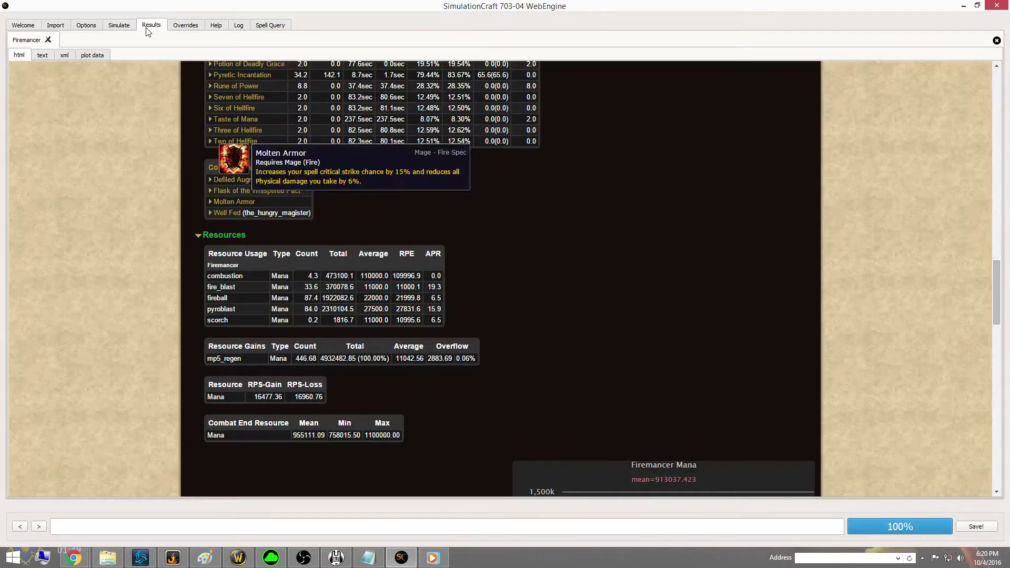
{"action": "scroll", "coordinate": [438, 247], "scroll_direction": "down", "scroll_amount": 3}
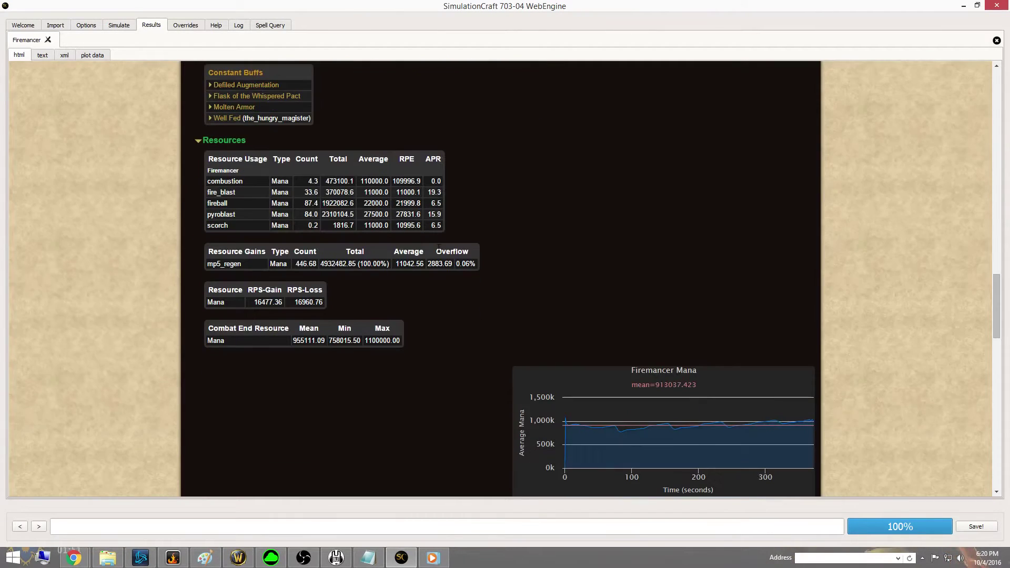
{"action": "scroll", "coordinate": [440, 249], "scroll_direction": "down", "scroll_amount": 3}
{"action": "scroll", "coordinate": [374, 241], "scroll_direction": "down", "scroll_amount": 3}
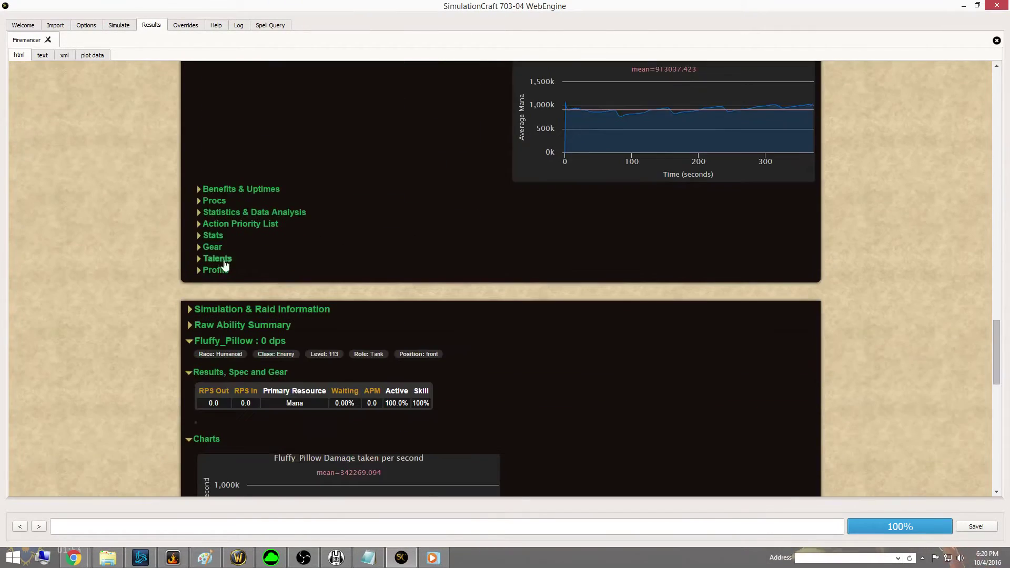
{"action": "left_click", "coordinate": [229, 225]}
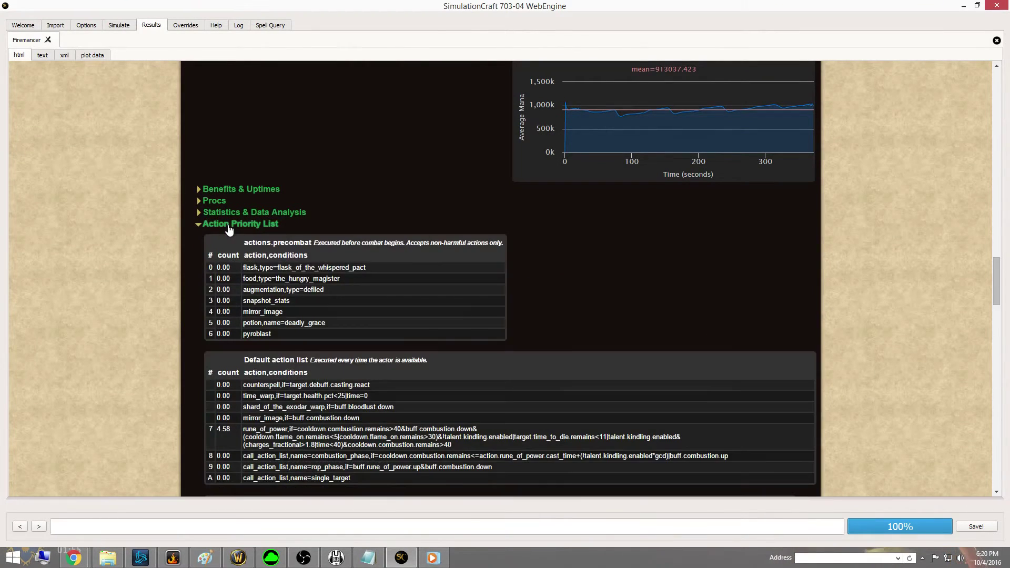
- Expand the Sample Sequence Table below the action lists and examine the opening casts with their times and buffs
{"action": "scroll", "coordinate": [232, 231], "scroll_direction": "down", "scroll_amount": 15}
{"action": "scroll", "coordinate": [247, 303], "scroll_direction": "down", "scroll_amount": 10}
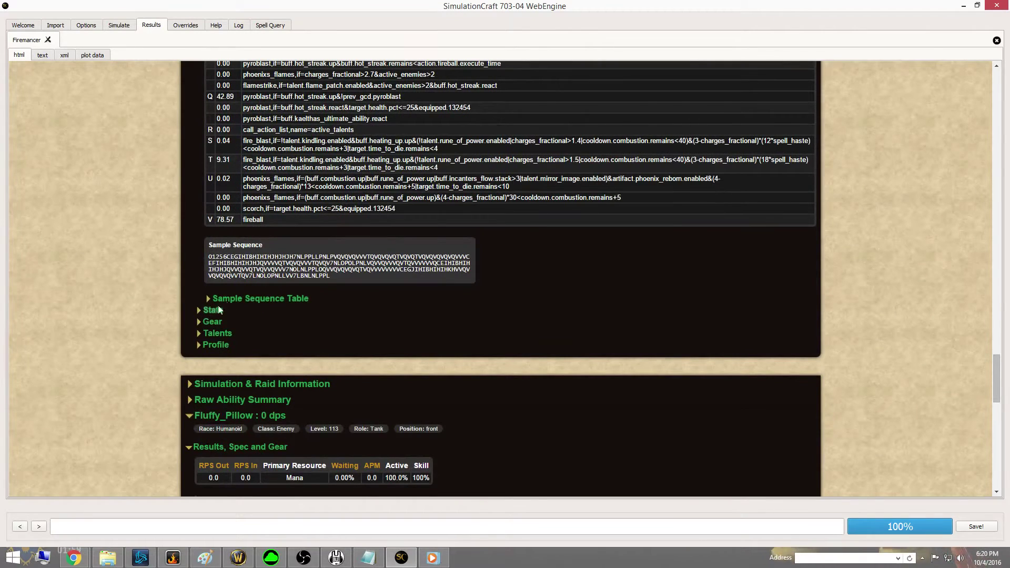
{"action": "left_click", "coordinate": [248, 300]}
{"action": "scroll", "coordinate": [194, 182], "scroll_direction": "down", "scroll_amount": 3}
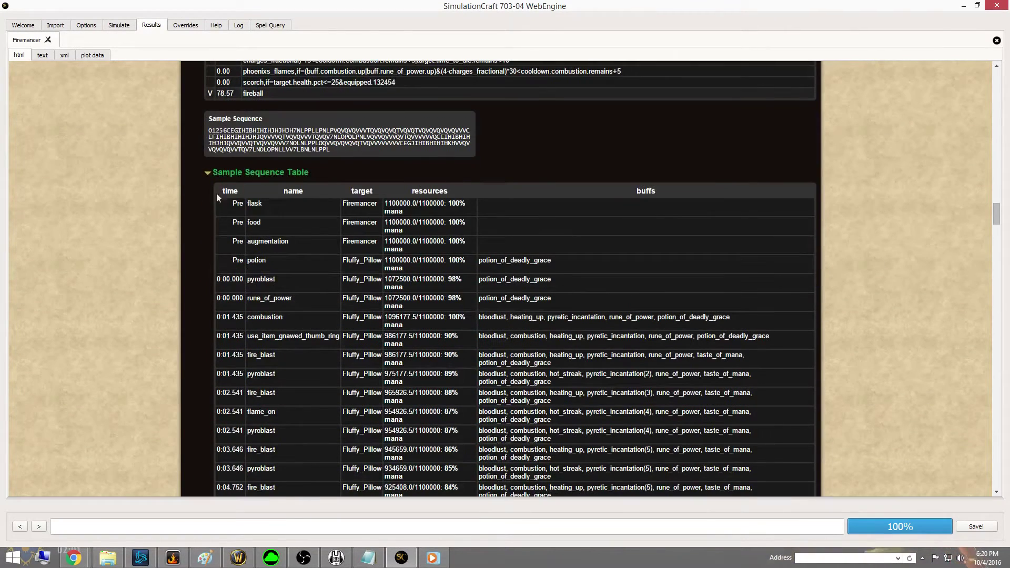
{"action": "scroll", "coordinate": [295, 221], "scroll_direction": "down", "scroll_amount": 1}
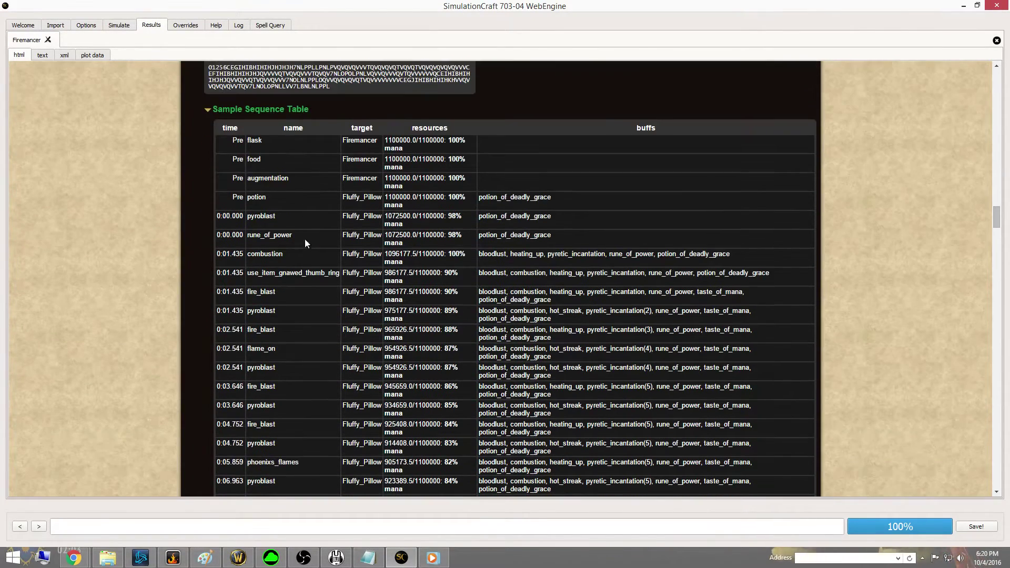
- Examine the casts that follow the opener in the Sample Sequence Table, starting with the first fire_blast
{"action": "scroll", "coordinate": [298, 193], "scroll_direction": "down", "scroll_amount": 1}
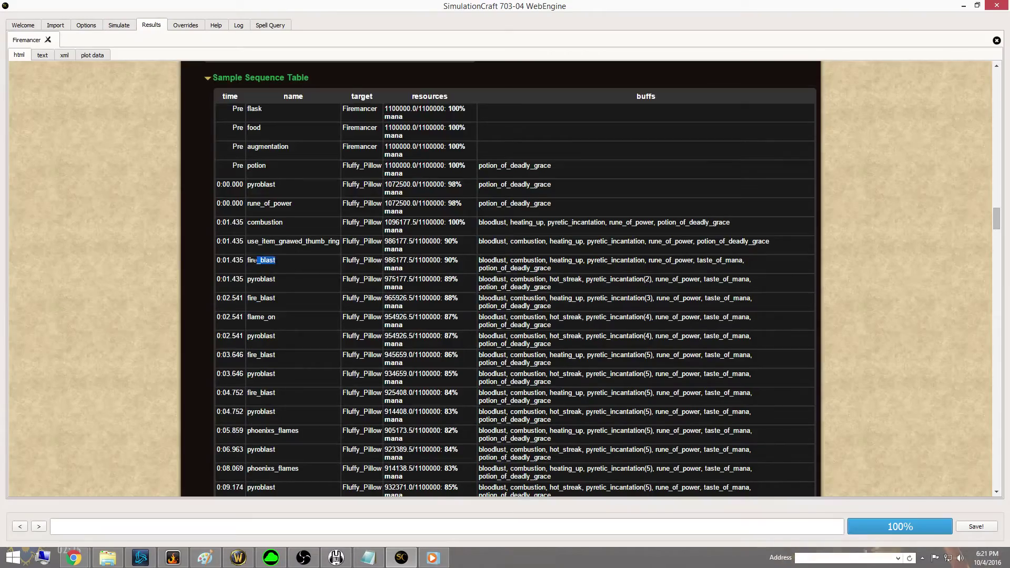
{"action": "left_click_drag", "start_coordinate": [257, 261], "coordinate": [243, 263]}
{"action": "scroll", "coordinate": [314, 266], "scroll_direction": "down", "scroll_amount": 7}
{"action": "scroll", "coordinate": [289, 261], "scroll_direction": "down", "scroll_amount": 9}
{"action": "scroll", "coordinate": [284, 244], "scroll_direction": "down", "scroll_amount": 10}
{"action": "scroll", "coordinate": [290, 247], "scroll_direction": "down", "scroll_amount": 7}
{"action": "scroll", "coordinate": [244, 219], "scroll_direction": "up", "scroll_amount": 1}
- Return to the simulated Firemancer profile and read through its combustion, rune of power and single-target action lists
{"action": "left_click", "coordinate": [113, 25]}
{"action": "scroll", "coordinate": [253, 190], "scroll_direction": "up", "scroll_amount": 2}
{"action": "scroll", "coordinate": [255, 191], "scroll_direction": "down", "scroll_amount": 3}
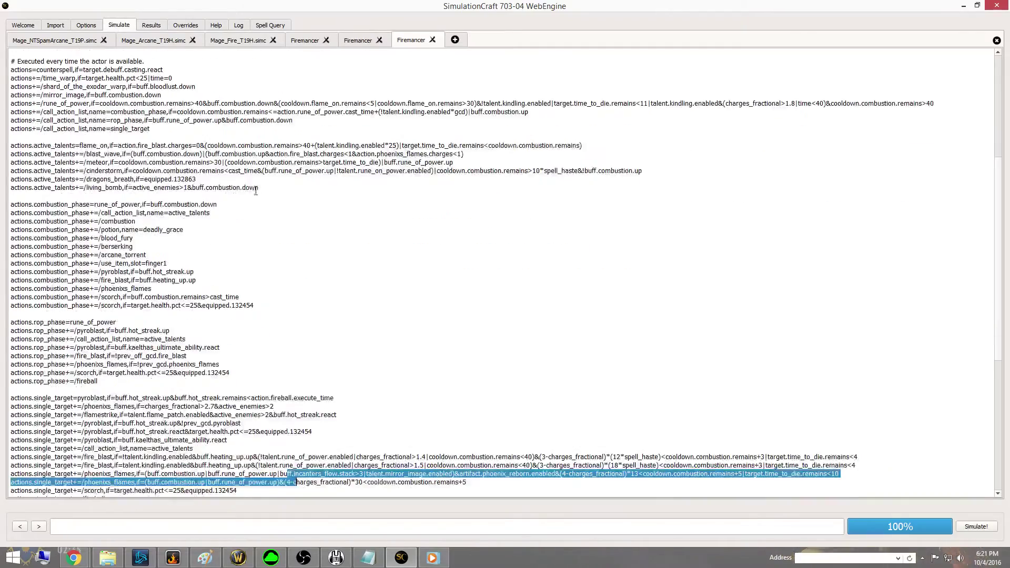
{"action": "scroll", "coordinate": [256, 191], "scroll_direction": "down", "scroll_amount": 4}
{"action": "left_click", "coordinate": [280, 266]}
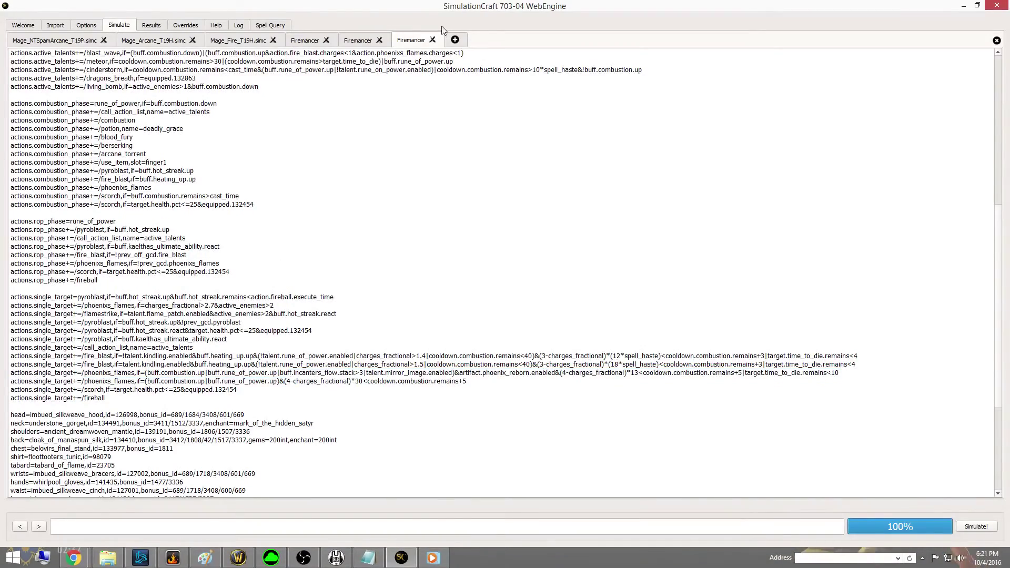
- Switch to World of Warcraft, export the character with /simc and move the export window clear of the artifact traits
{"action": "double_click", "coordinate": [439, 11]}
{"action": "left_click", "coordinate": [227, 91]}
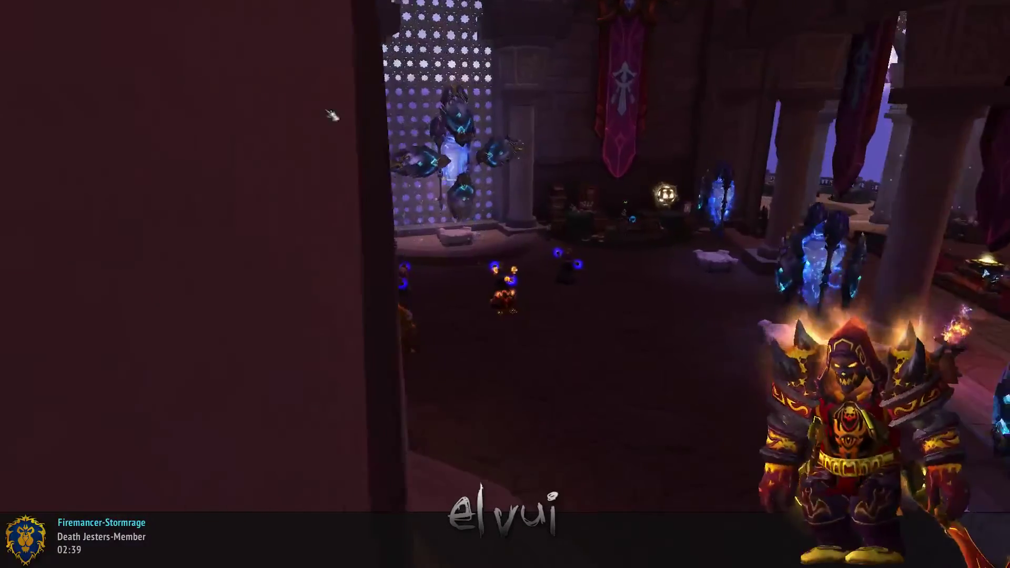
{"action": "type", "text": "/simc"}
{"action": "key", "text": "Return"}
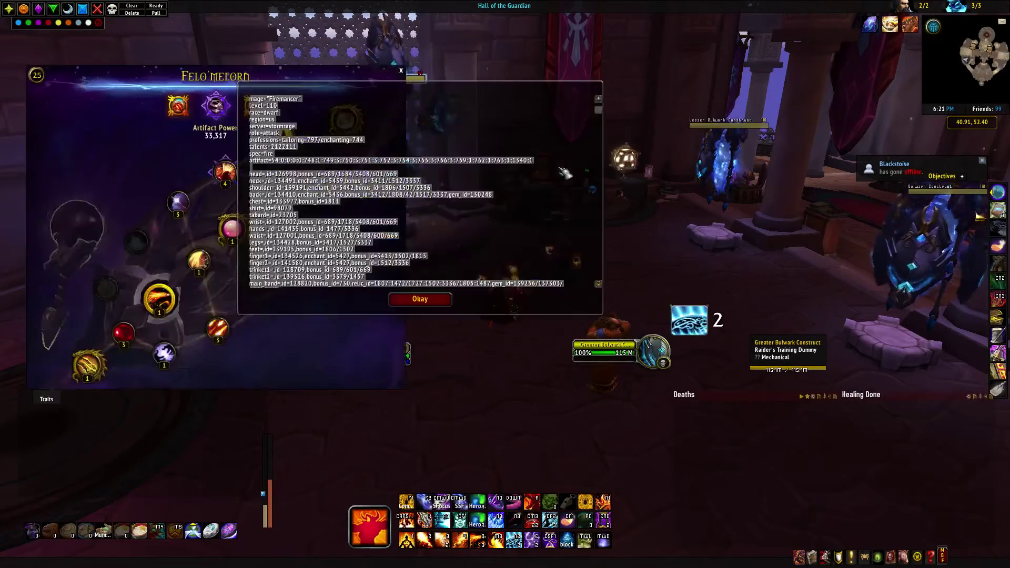
{"action": "left_click_drag", "start_coordinate": [516, 123], "coordinate": [515, 134]}
{"action": "left_click_drag", "start_coordinate": [515, 92], "coordinate": [715, 92]}
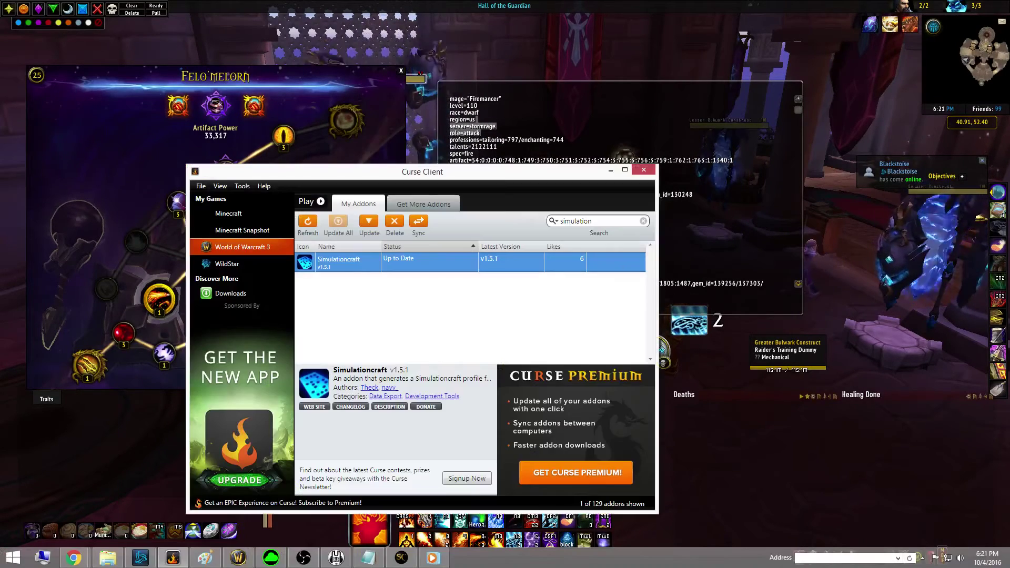
- Switch to the Curse Client to view the installed Simulationcraft addon and minimize the client again
{"action": "key", "text": "alt+Tab"}
{"action": "left_click_drag", "start_coordinate": [477, 199], "coordinate": [405, 130]}
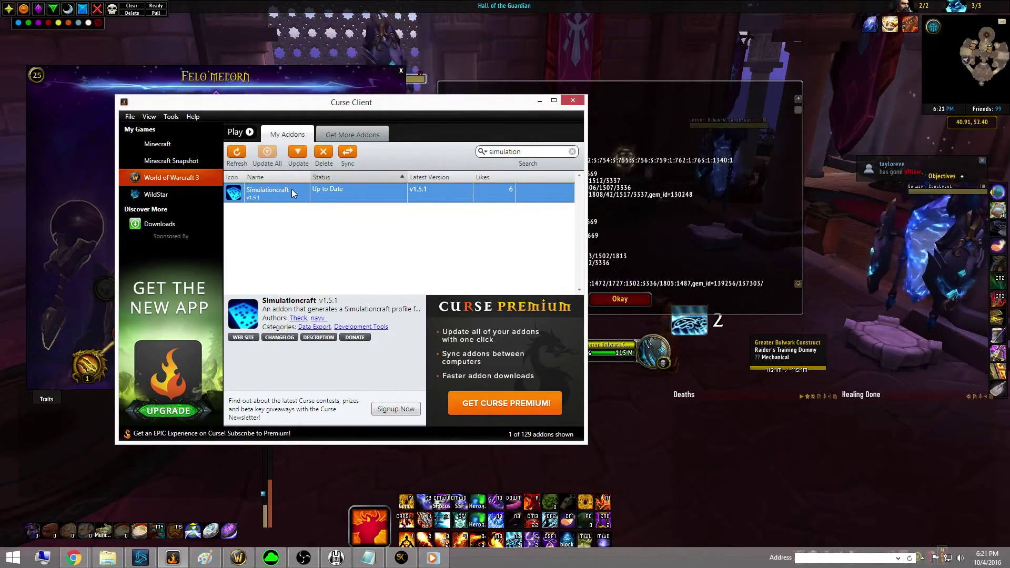
{"action": "left_click", "coordinate": [537, 102]}
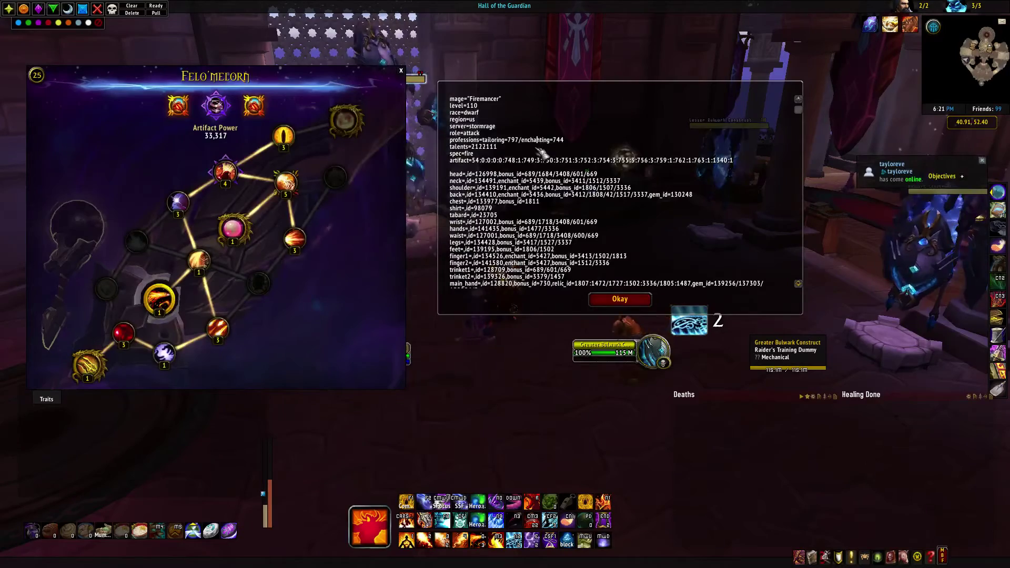
- Reposition the export window and review the exported profile from the character details down to the off_hand line
{"action": "left_click_drag", "start_coordinate": [457, 102], "coordinate": [849, 370]}
{"action": "left_click_drag", "start_coordinate": [843, 295], "coordinate": [518, 100]}
{"action": "left_click", "coordinate": [634, 205]}
{"action": "scroll", "coordinate": [635, 207], "scroll_direction": "down", "scroll_amount": 2}
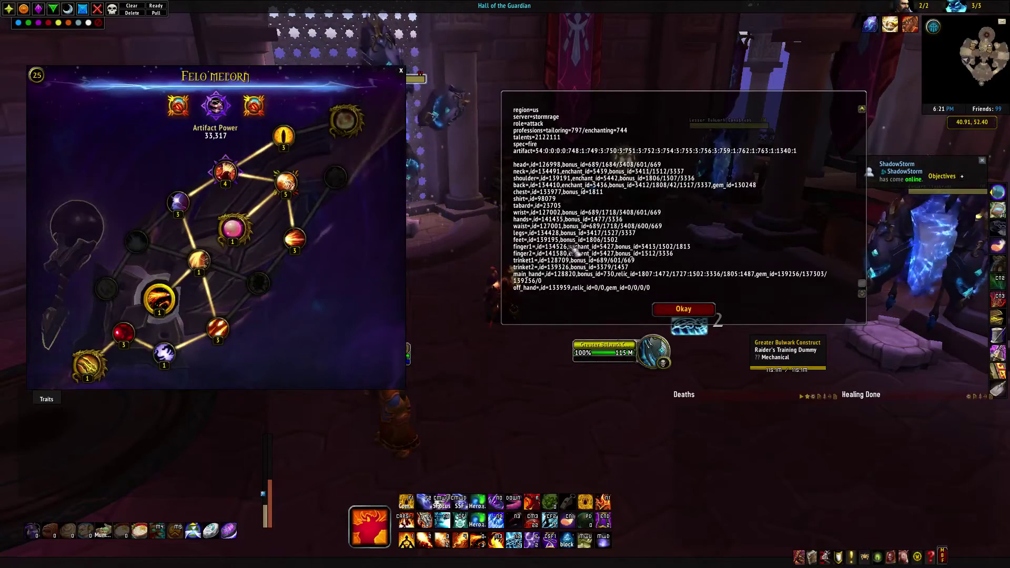
{"action": "left_click_drag", "start_coordinate": [665, 288], "coordinate": [513, 73]}
{"action": "left_click", "coordinate": [585, 151]}
{"action": "scroll", "coordinate": [583, 156], "scroll_direction": "up", "scroll_amount": 2}
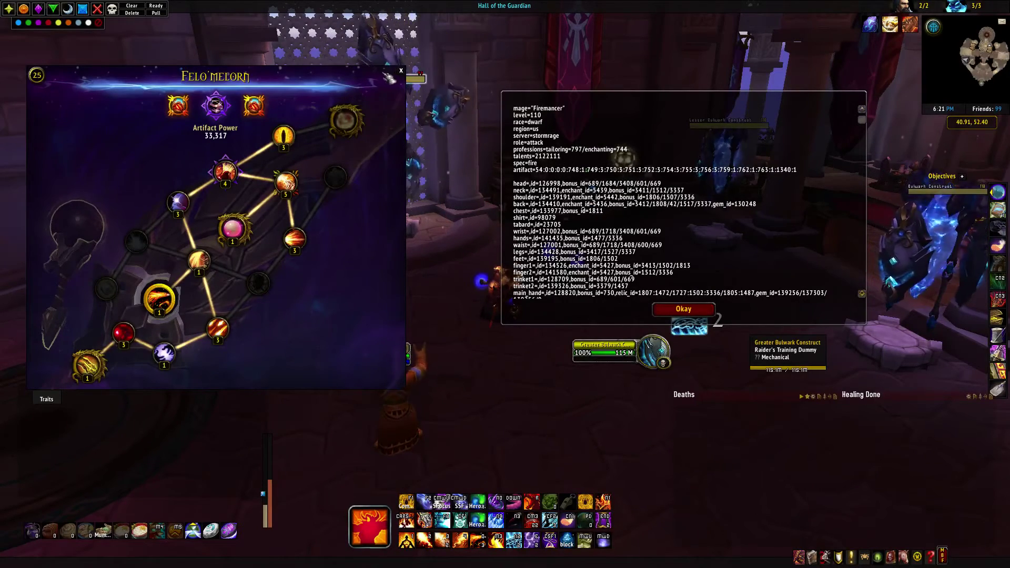
- Close the artifact traits and export windows and open the character sheet
{"action": "left_click", "coordinate": [401, 71]}
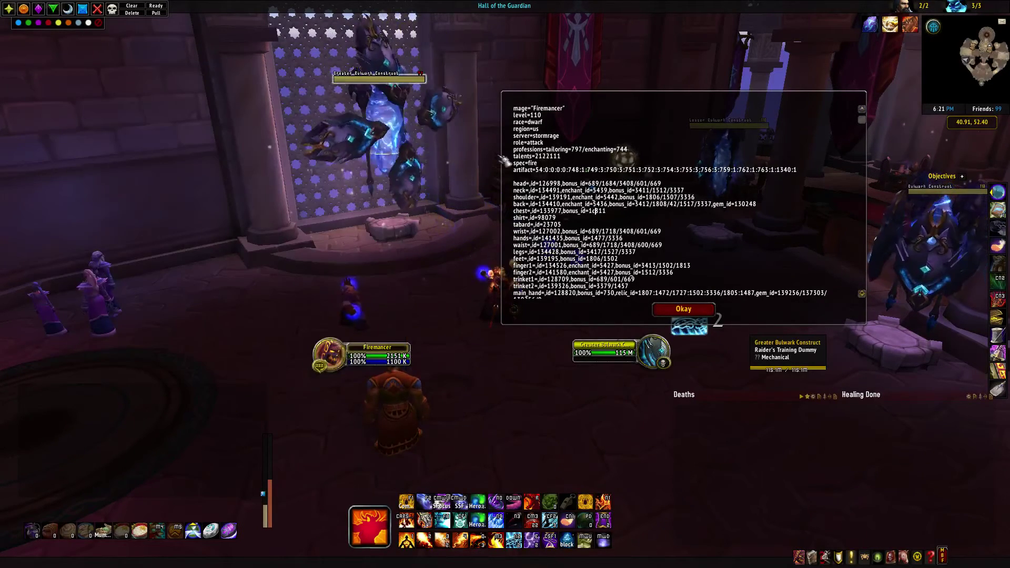
{"action": "left_click", "coordinate": [664, 307]}
{"action": "key", "text": "c"}
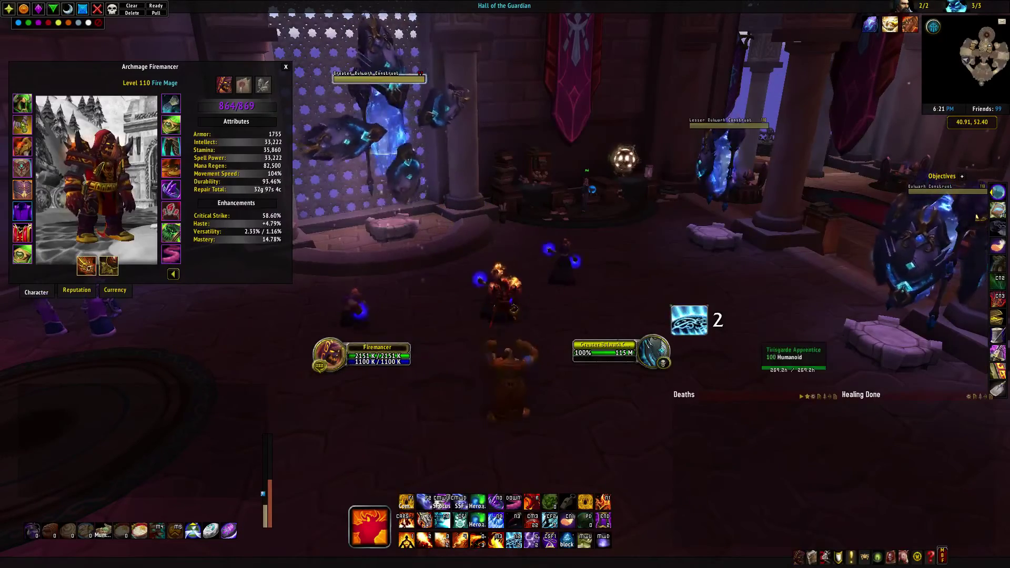
- Switch to SimulationCraft, view the Import page's realm and character fields and the simulated profile, and return to World of Warcraft
{"action": "key", "text": "alt+Tab"}
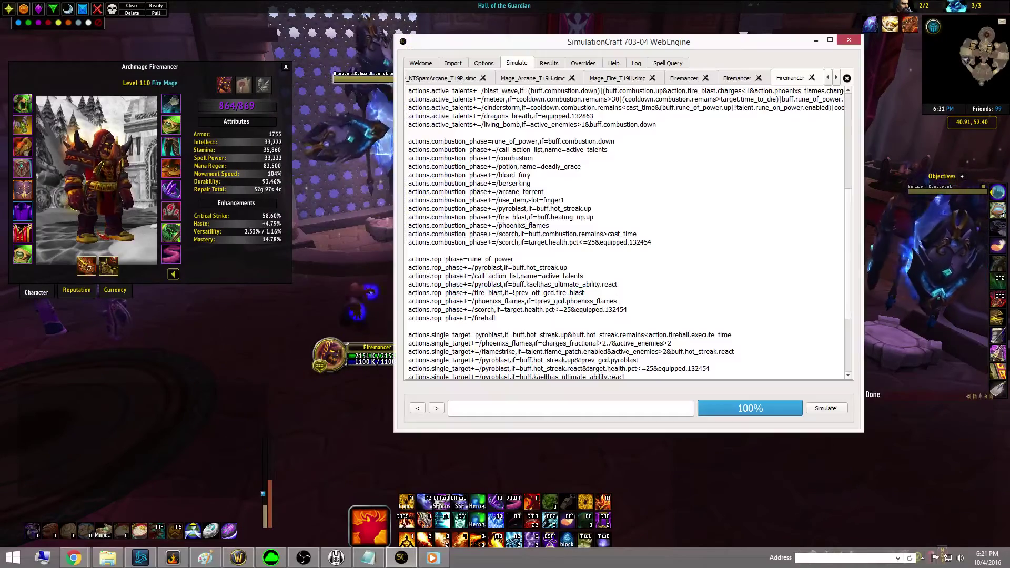
{"action": "left_click", "coordinate": [462, 61]}
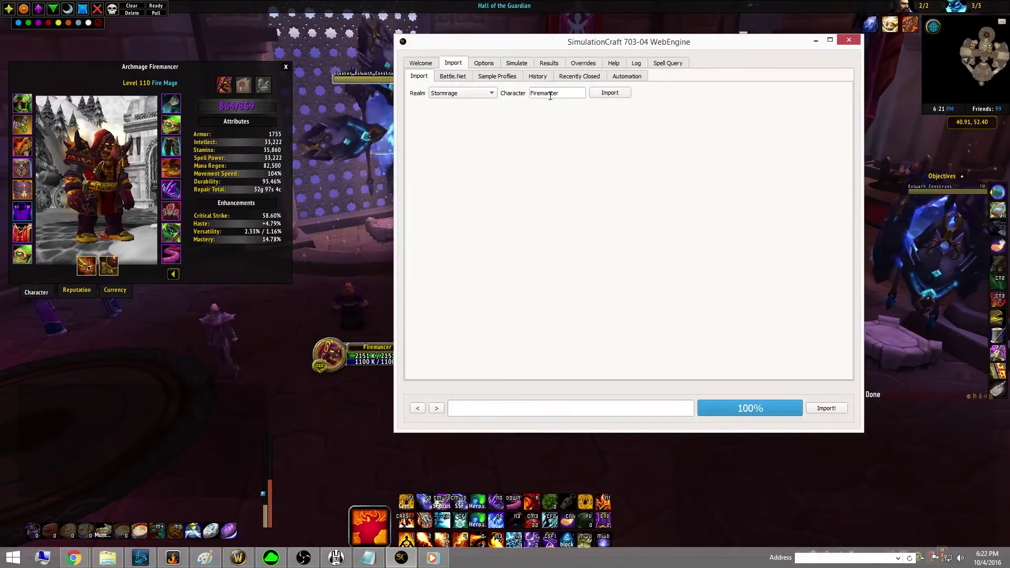
{"action": "left_click", "coordinate": [511, 67]}
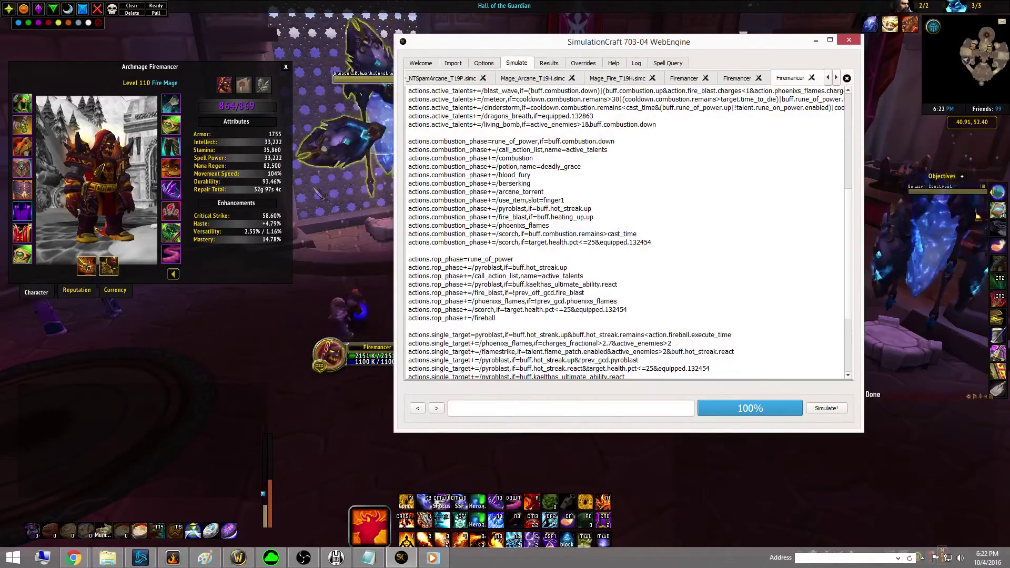
{"action": "key", "text": "alt+Tab"}
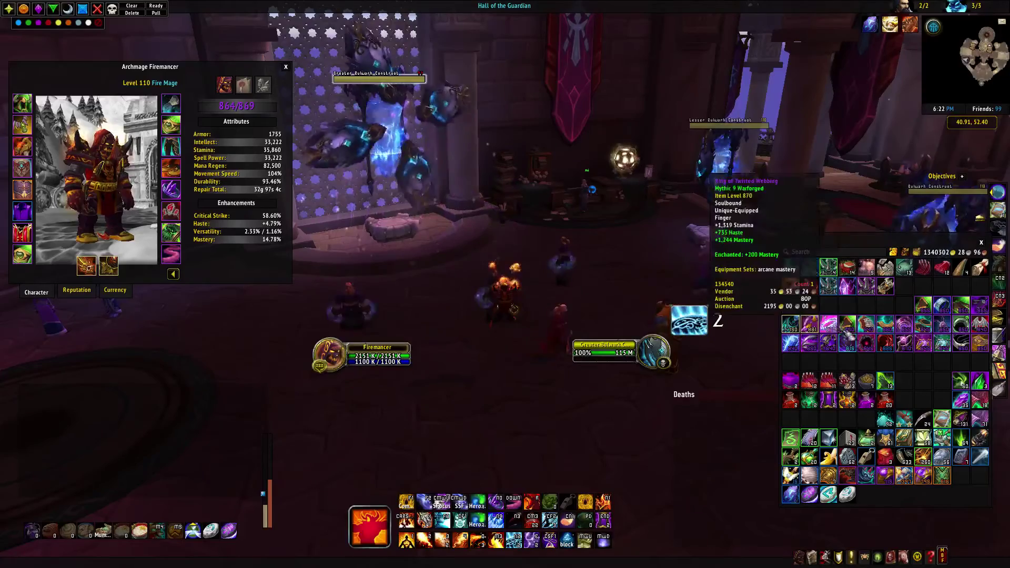
- Replace the equipped trinkets with Orb of Voidsight in the first slot and the Devilsaur shock baton in the second
{"action": "left_click", "coordinate": [857, 346]}
{"action": "left_click", "coordinate": [171, 256]}
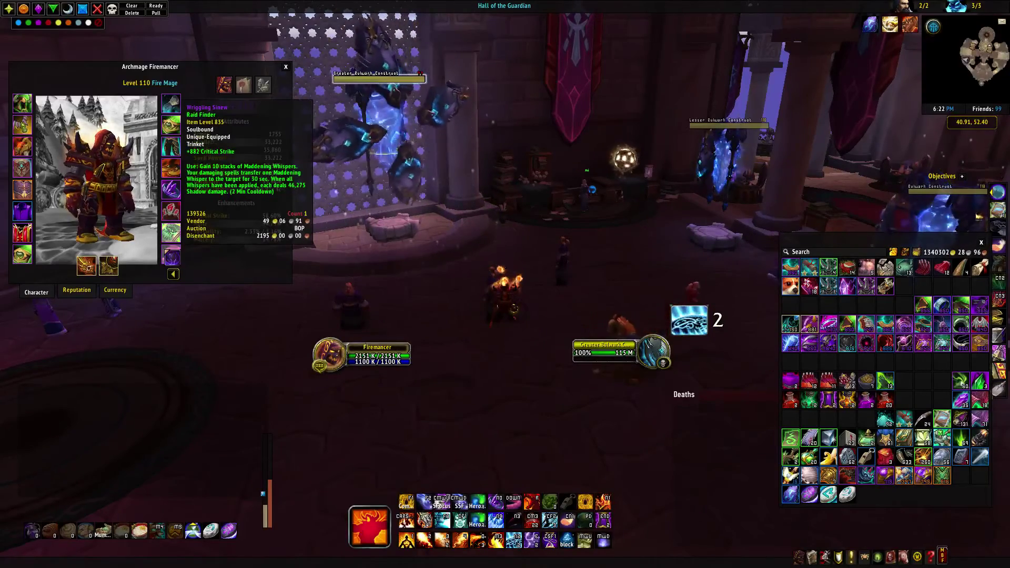
{"action": "left_click_drag", "start_coordinate": [171, 255], "coordinate": [171, 234]}
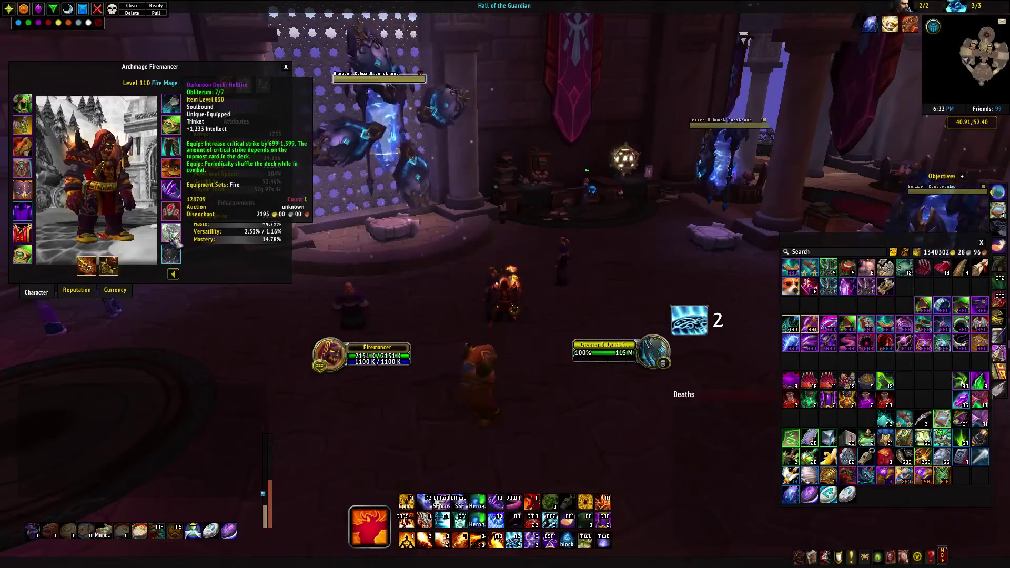
{"action": "left_click", "coordinate": [791, 342]}
{"action": "left_click", "coordinate": [174, 255]}
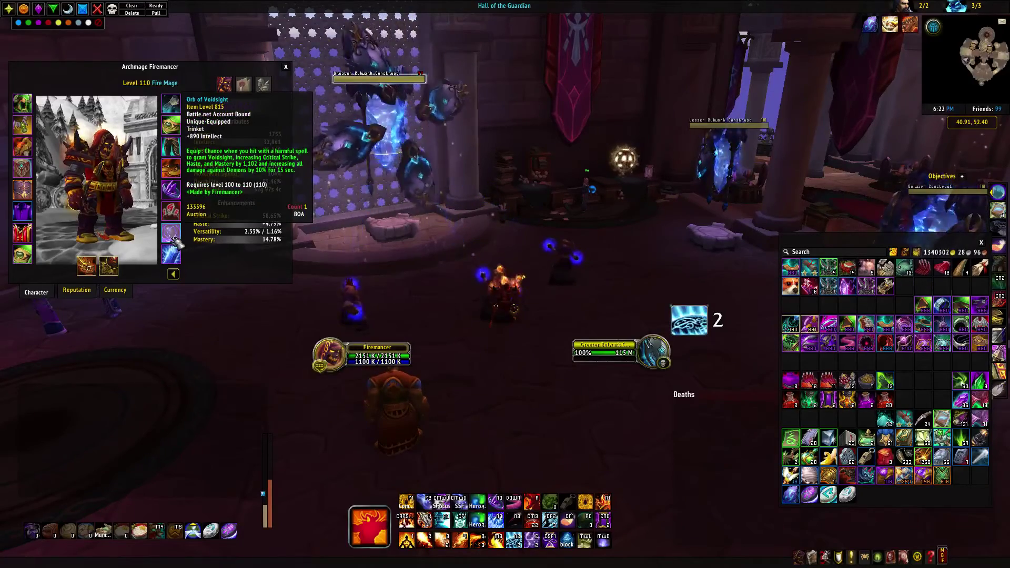
- Export the character with the changed trinkets using the /simc command
{"action": "key", "text": "slash"}
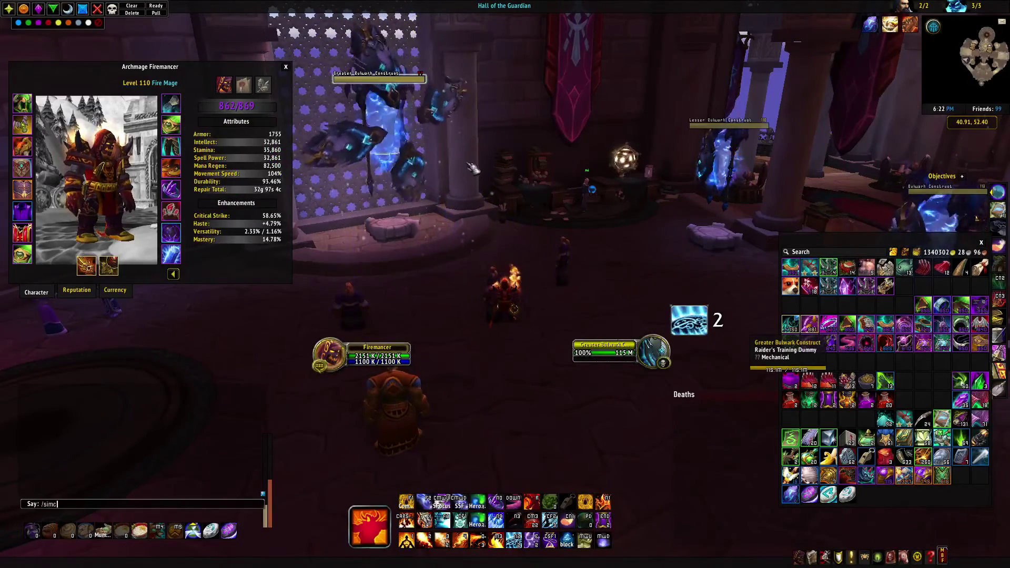
{"action": "type", "text": "simc"}
{"action": "key", "text": "Return"}
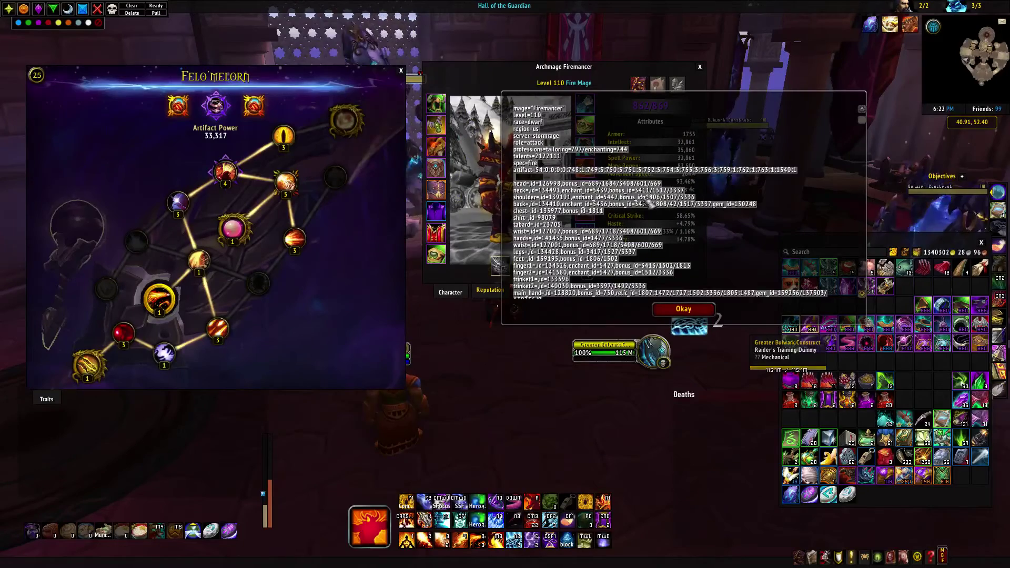
- Check the trinket1 and trinket2 lines in the new export and select the entire exported text
{"action": "left_click_drag", "start_coordinate": [650, 288], "coordinate": [458, 84]}
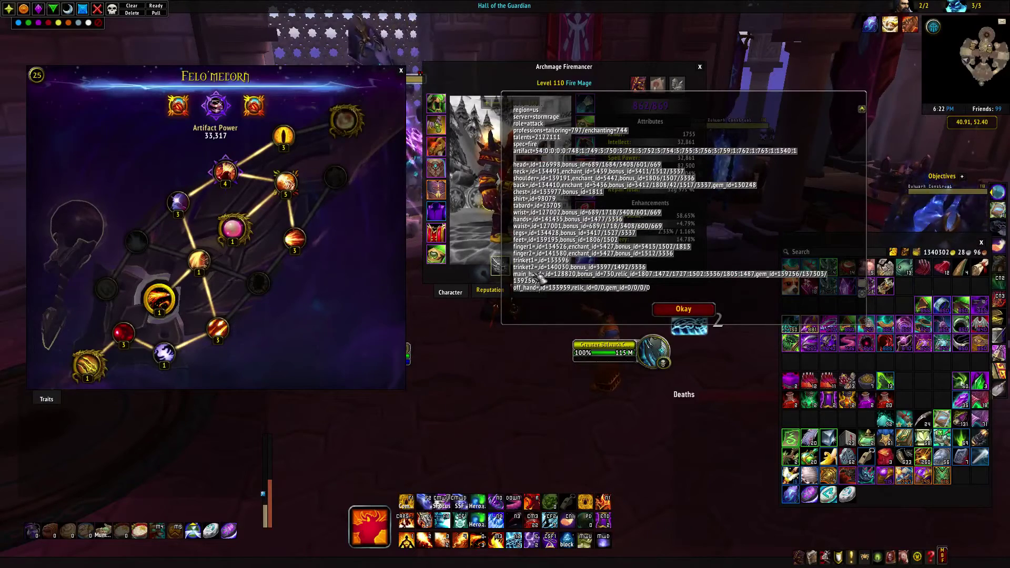
{"action": "left_click", "coordinate": [567, 261]}
{"action": "left_click_drag", "start_coordinate": [560, 266], "coordinate": [517, 266]}
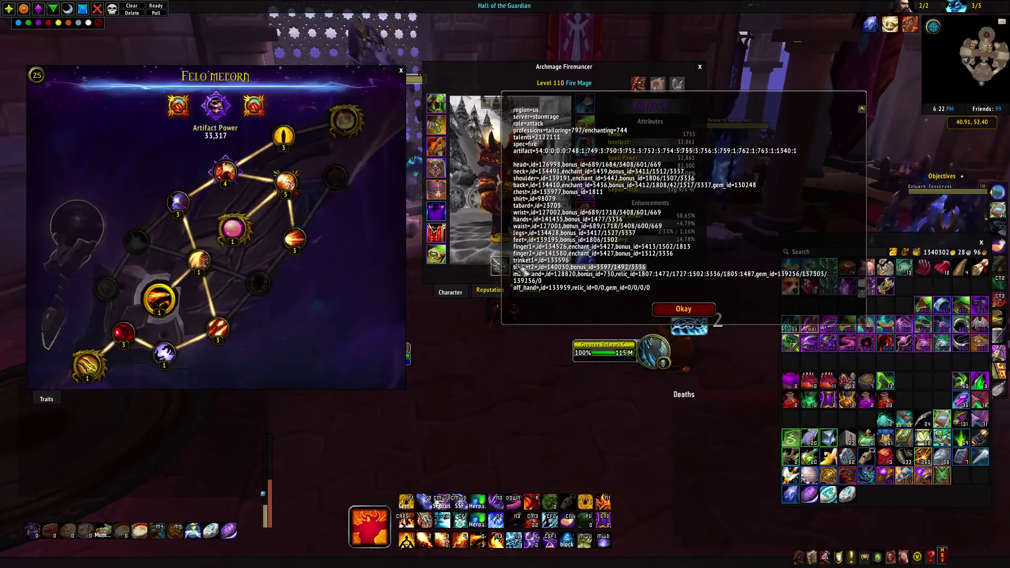
{"action": "left_click", "coordinate": [622, 267]}
{"action": "left_click_drag", "start_coordinate": [669, 291], "coordinate": [462, 69]}
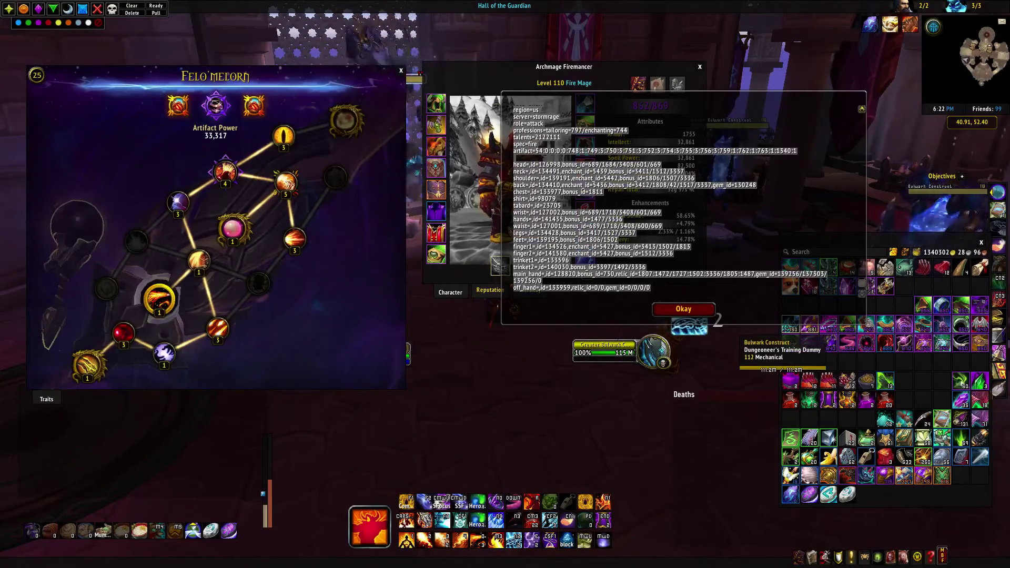
- Switch to SimulationCraft, maximize it and select the gear lines from head to off_hand in the Firemancer profile
{"action": "key", "text": "alt+Tab"}
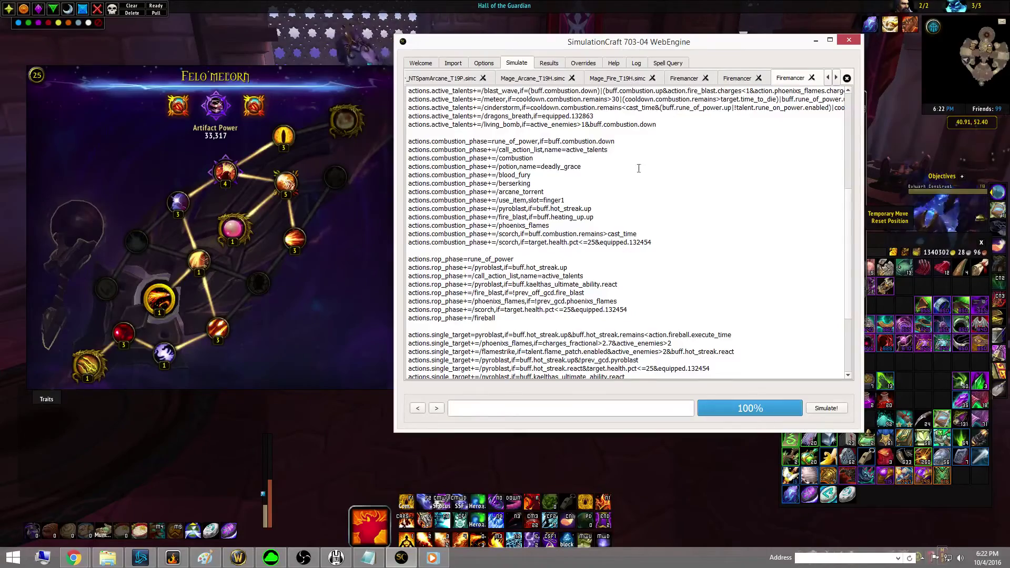
{"action": "scroll", "coordinate": [636, 163], "scroll_direction": "down", "scroll_amount": 7}
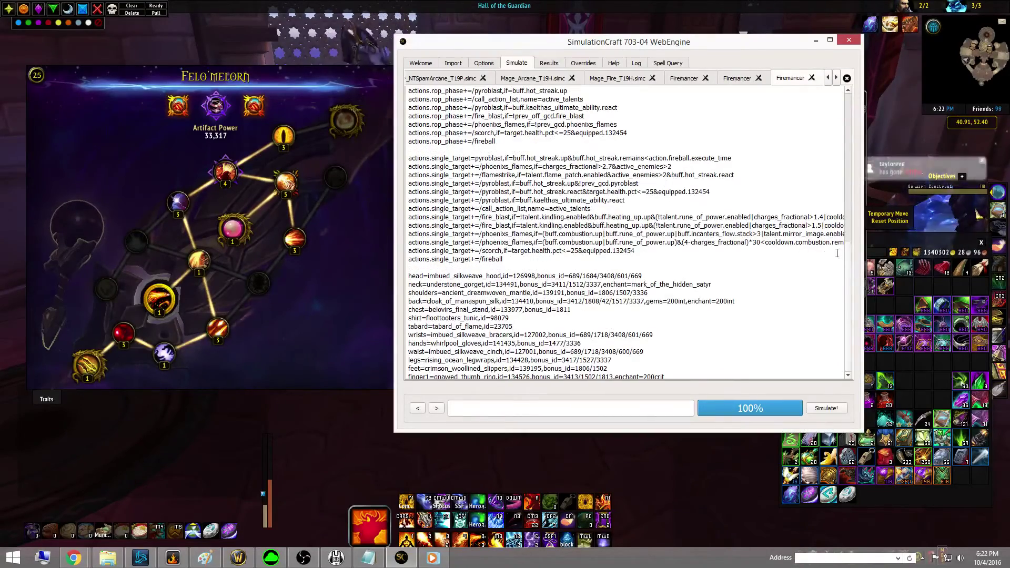
{"action": "scroll", "coordinate": [535, 286], "scroll_direction": "up", "scroll_amount": 4}
{"action": "scroll", "coordinate": [533, 285], "scroll_direction": "down", "scroll_amount": 4}
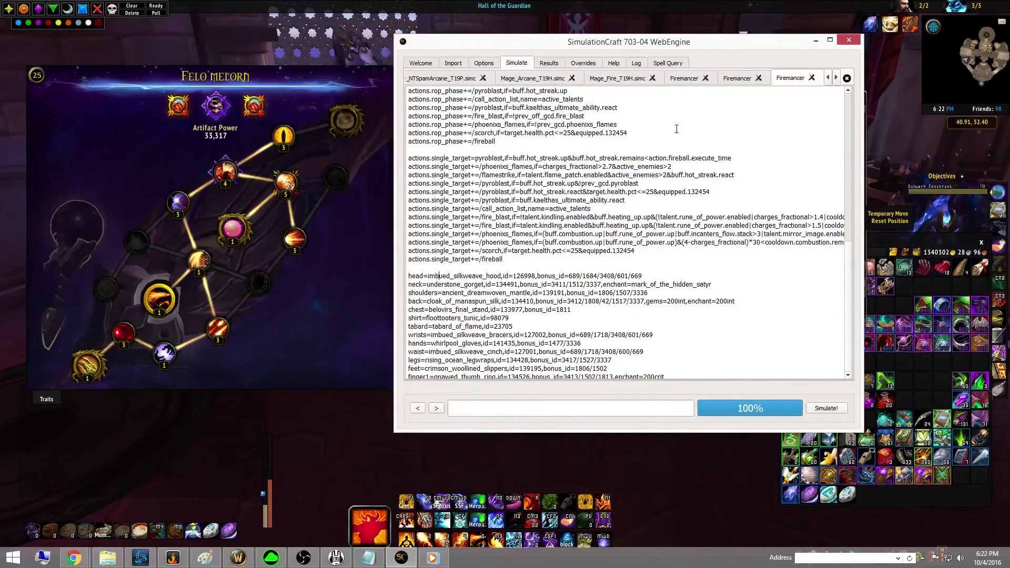
{"action": "double_click", "coordinate": [618, 36]}
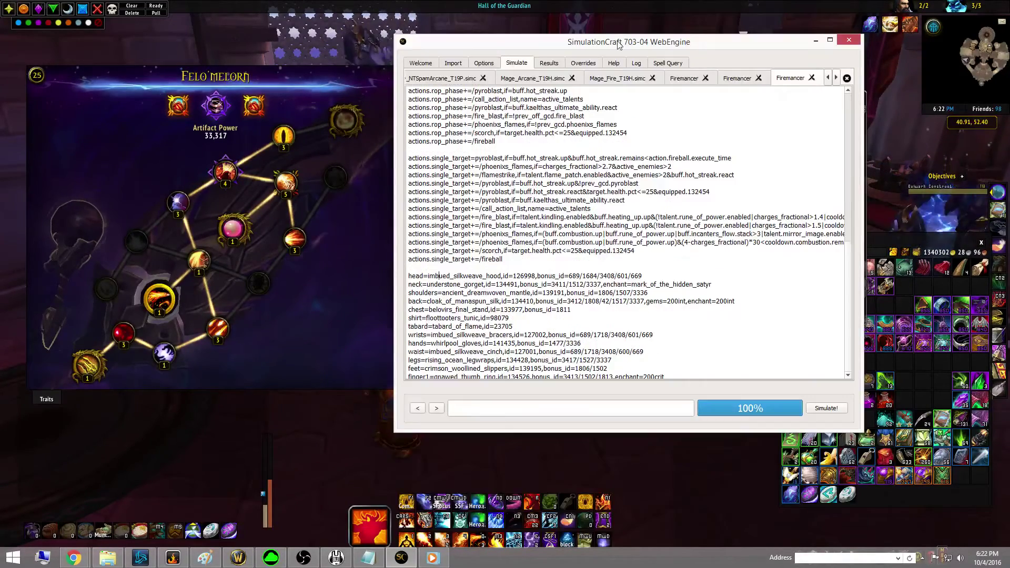
{"action": "key", "text": "super+Up"}
{"action": "left_click_drag", "start_coordinate": [197, 386], "coordinate": [10, 288]}
{"action": "scroll", "coordinate": [81, 214], "scroll_direction": "up", "scroll_amount": 2}
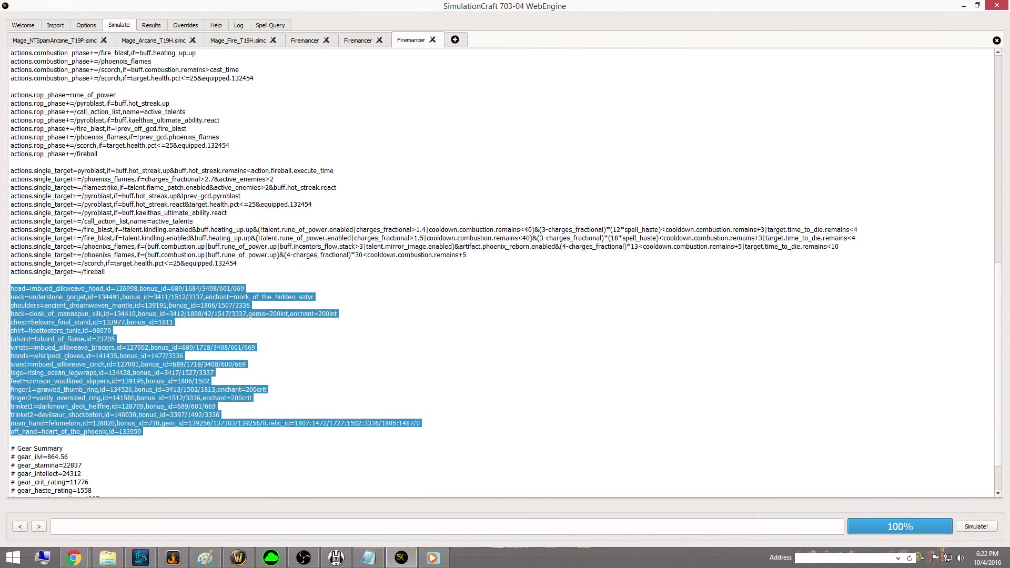
- Return to World of Warcraft and copy only the gear lines from head to off_hand in the exported profile
{"action": "left_click_drag", "start_coordinate": [325, 4], "coordinate": [275, 80]}
{"action": "left_click", "coordinate": [542, 144]}
{"action": "scroll", "coordinate": [545, 152], "scroll_direction": "up", "scroll_amount": 1}
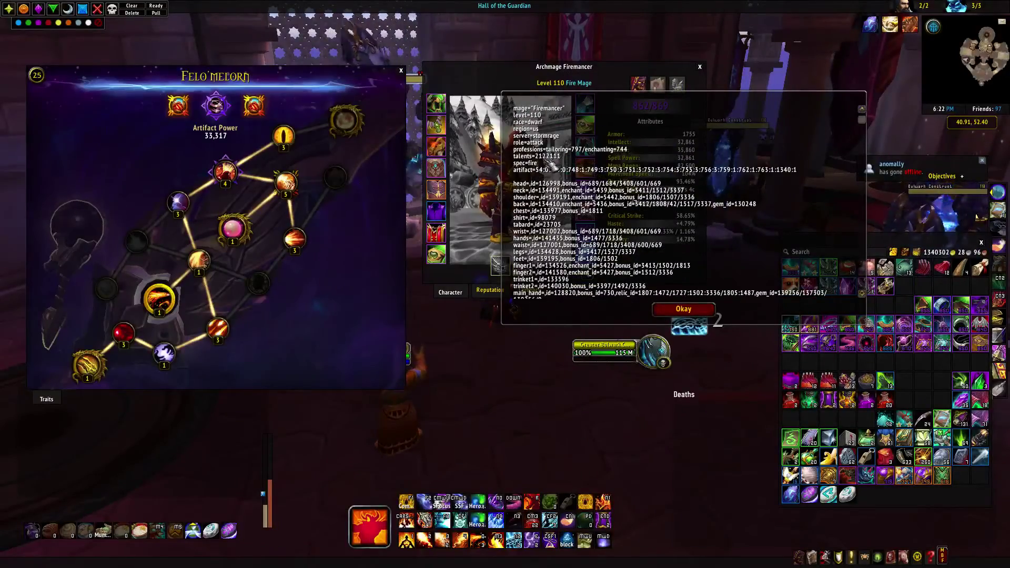
{"action": "left_click_drag", "start_coordinate": [796, 170], "coordinate": [505, 108]}
{"action": "left_click_drag", "start_coordinate": [558, 141], "coordinate": [653, 288]}
{"action": "key", "text": "ctrl+c"}
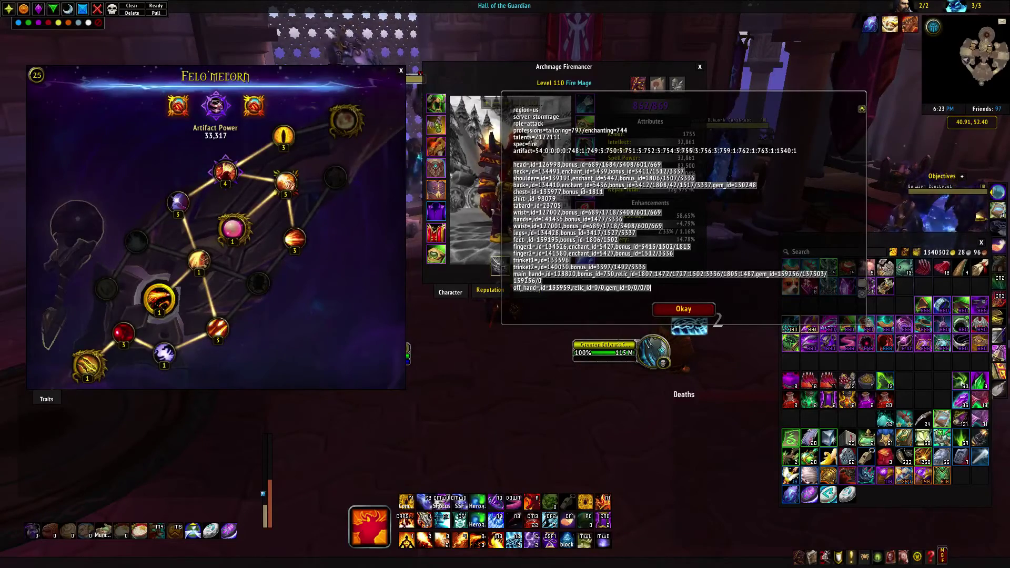
- Replace the head to off_hand gear lines of the Firemancer profile in SimulationCraft with the copied ones
{"action": "key", "text": "alt+Tab"}
{"action": "double_click", "coordinate": [259, 86]}
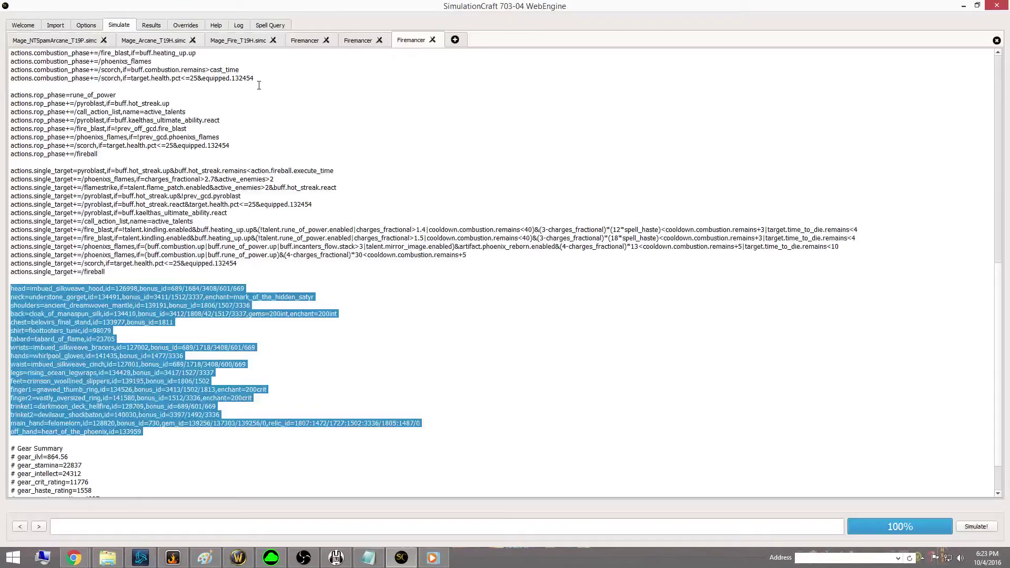
{"action": "left_click_drag", "start_coordinate": [161, 431], "coordinate": [6, 290]}
{"action": "key", "text": "ctrl+v"}
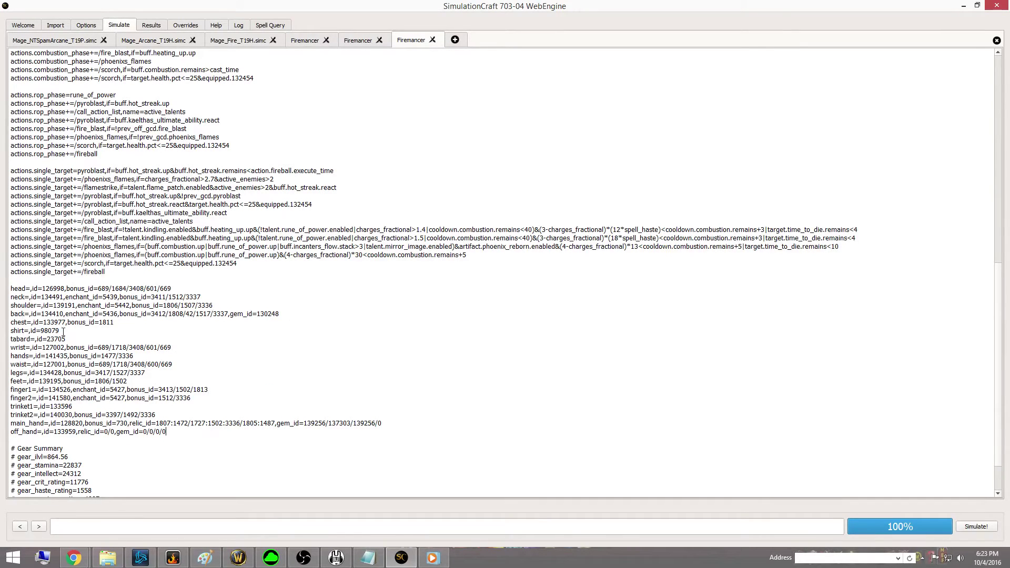
- Simulate the profile with the swapped trinkets and compare its overall DPS with that of the first Firemancer report
{"action": "left_click", "coordinate": [965, 528]}
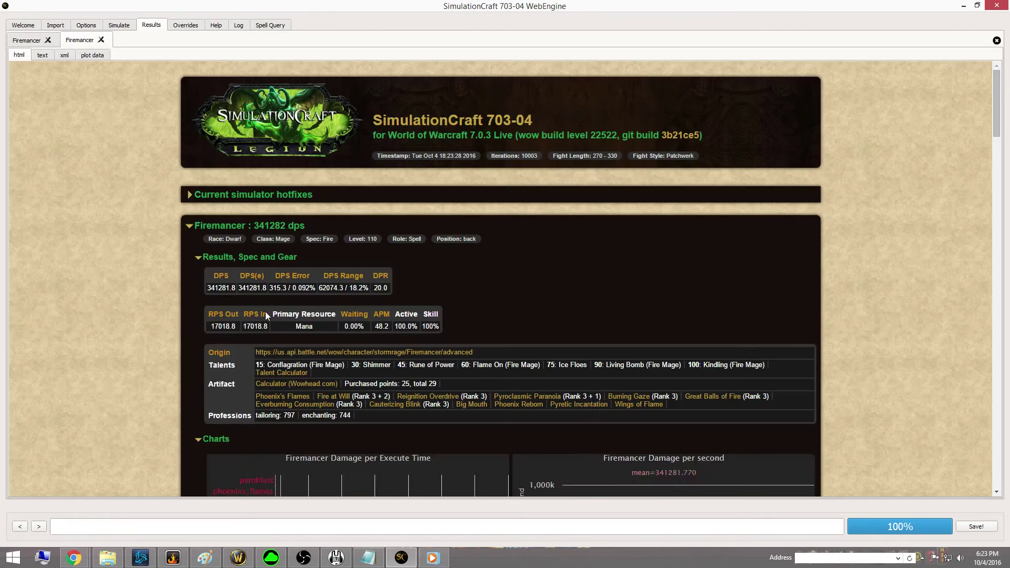
{"action": "left_click", "coordinate": [35, 41]}
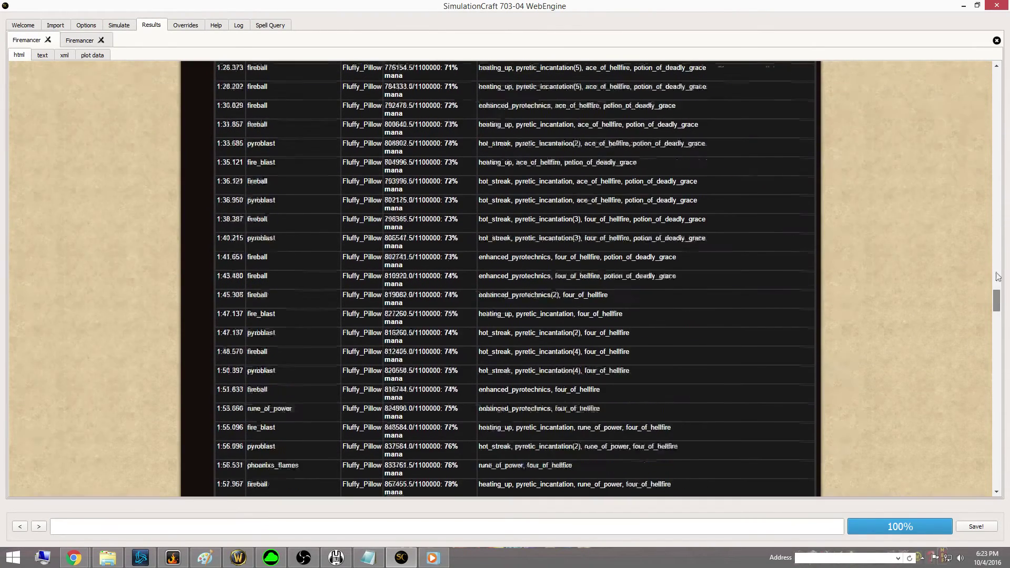
{"action": "left_click_drag", "start_coordinate": [996, 300], "coordinate": [987, 55]}
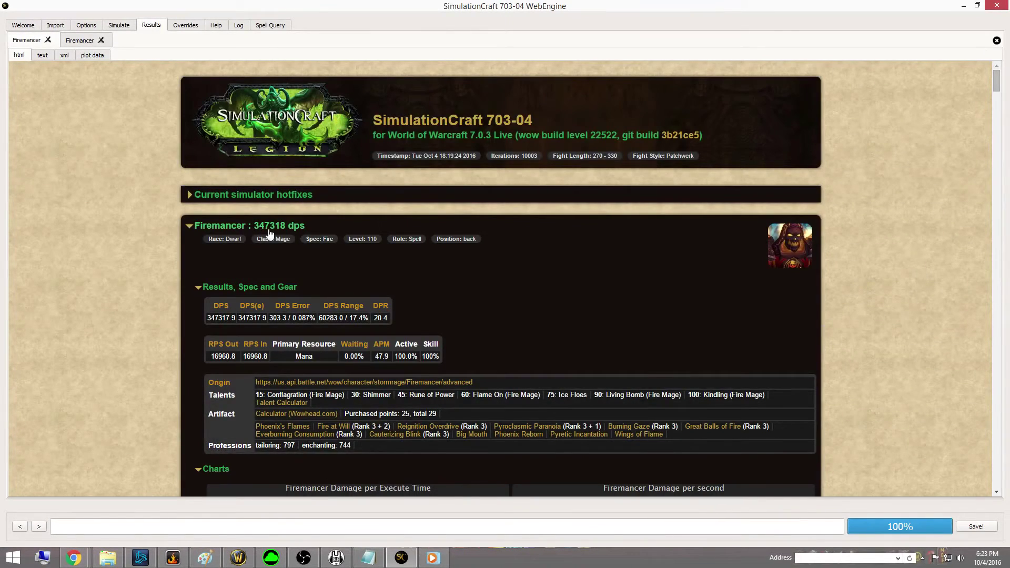
{"action": "left_click", "coordinate": [74, 42]}
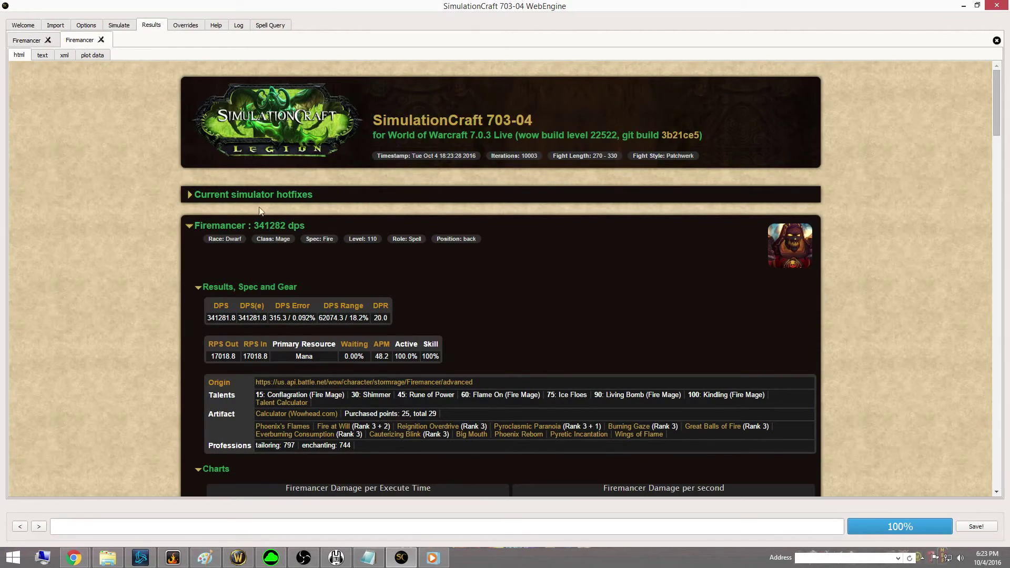